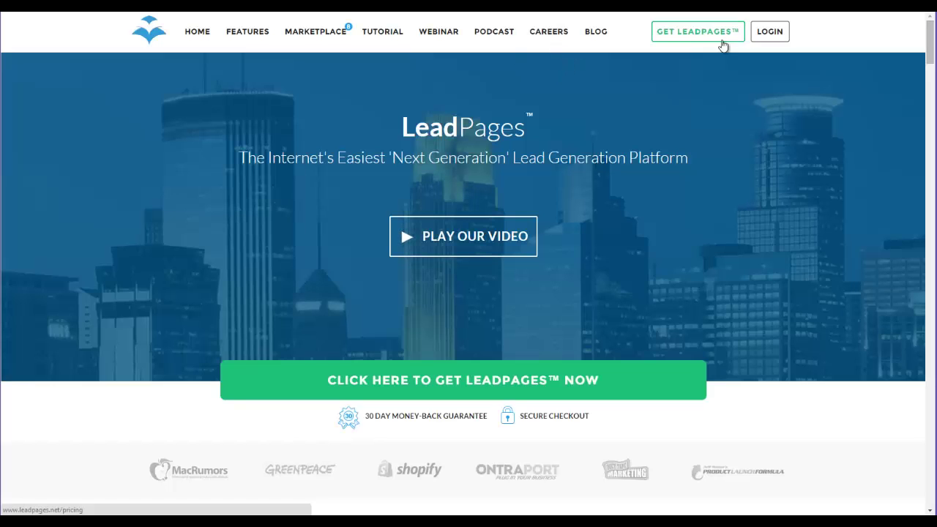
Open the LeadPages pricing plans and highlight the $40 Pro Annual price
click(697, 37)
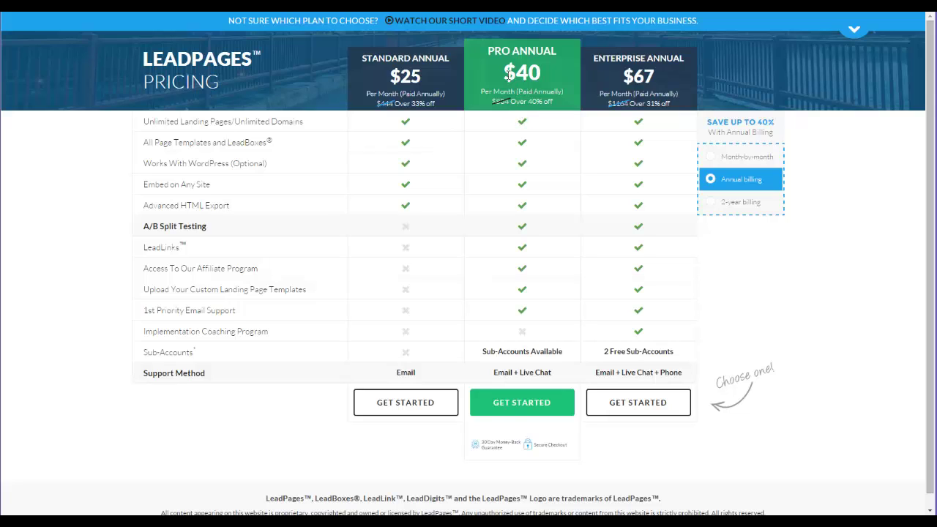
drag(502, 73, 545, 80)
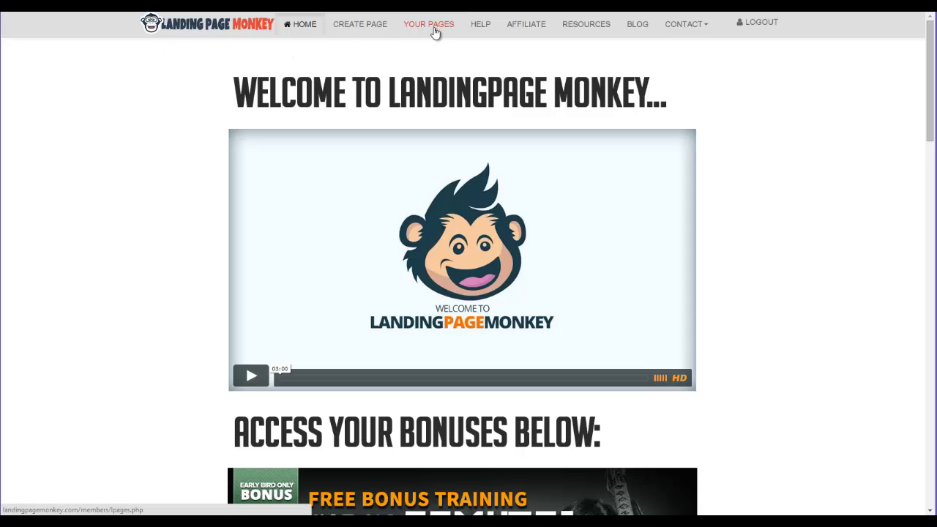
Create a new page named 'Demo' with Box Position left on Middle
click(374, 26)
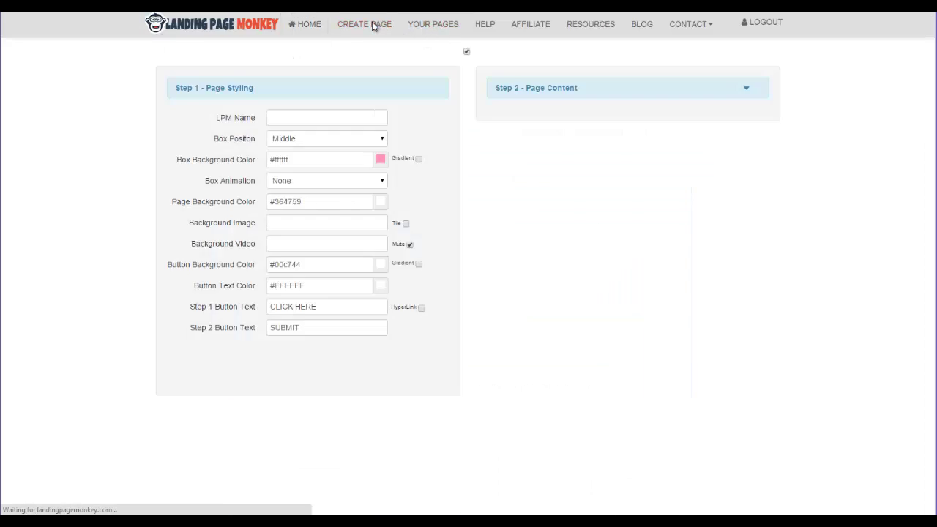
click(327, 123)
text(Demo)
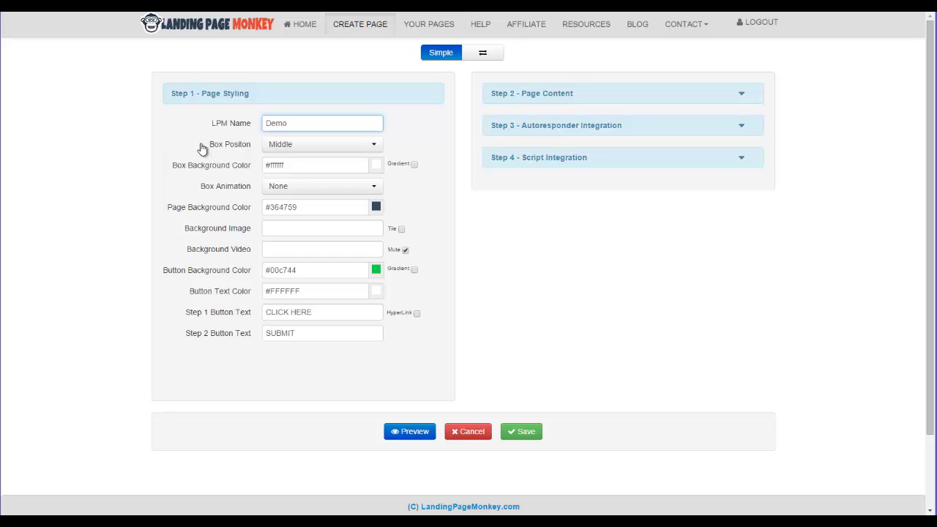
click(334, 151)
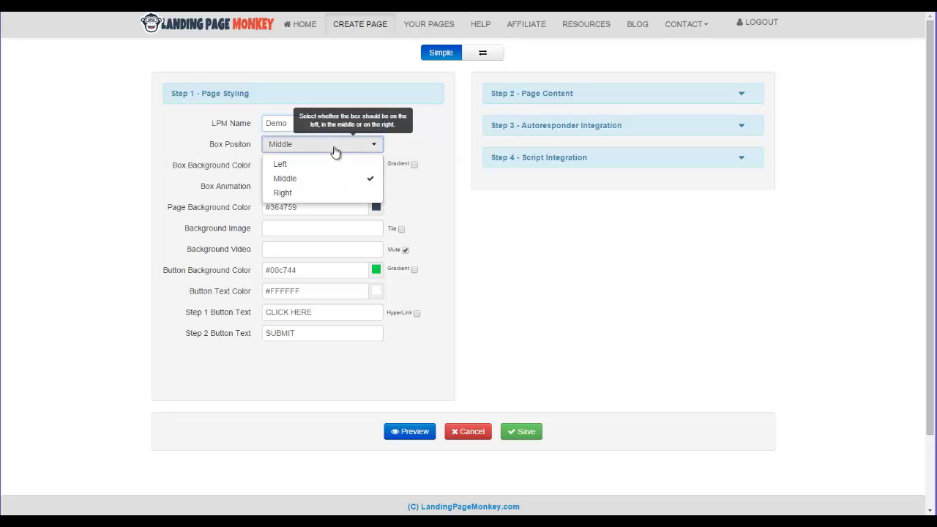
click(433, 143)
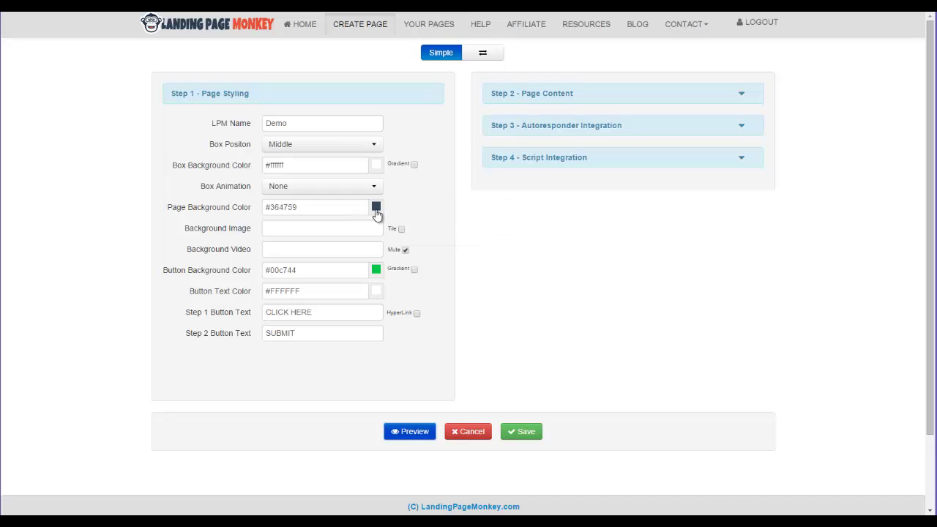
Check the background fields, keep the green button colour, and set the button text to SEND ME MY FREE TRAINING
click(337, 229)
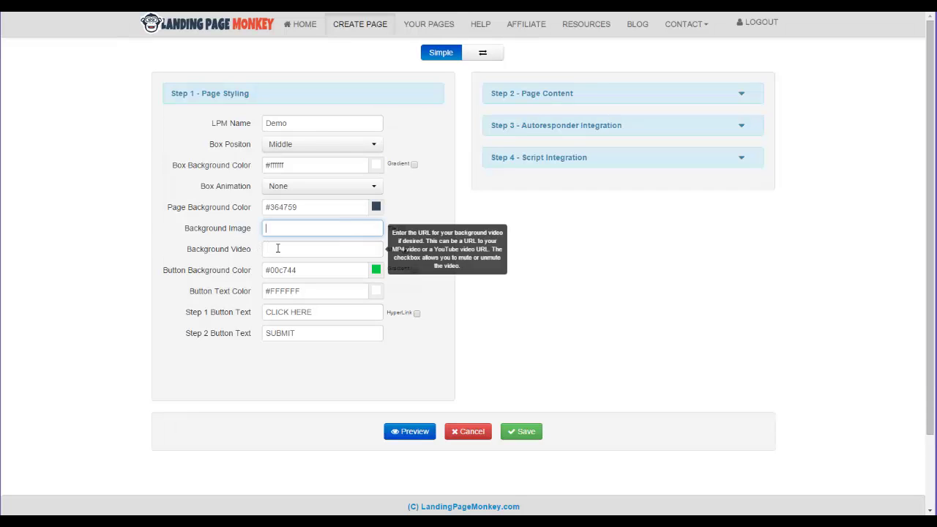
click(278, 249)
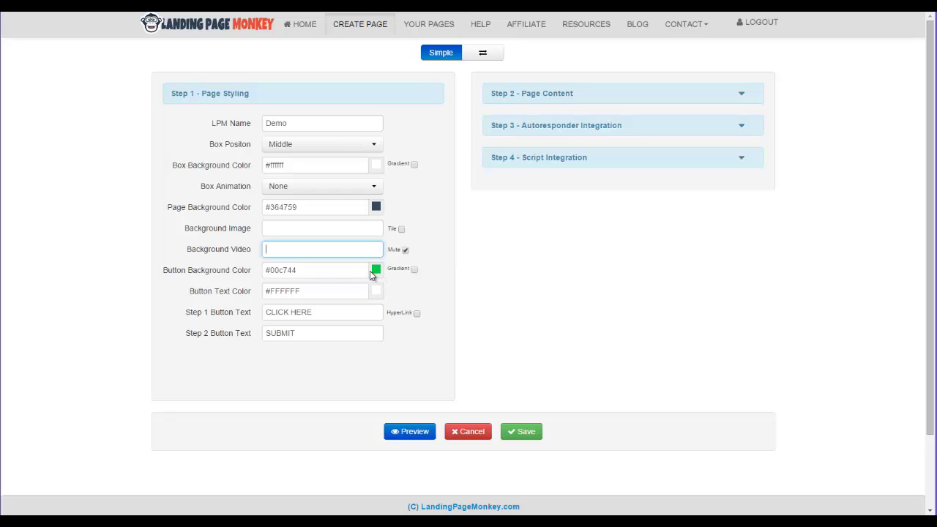
click(376, 272)
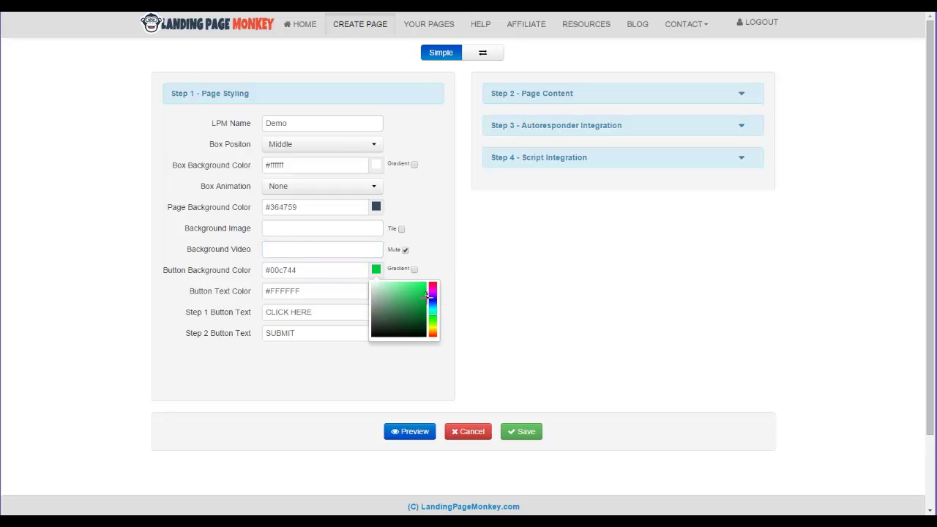
click(442, 265)
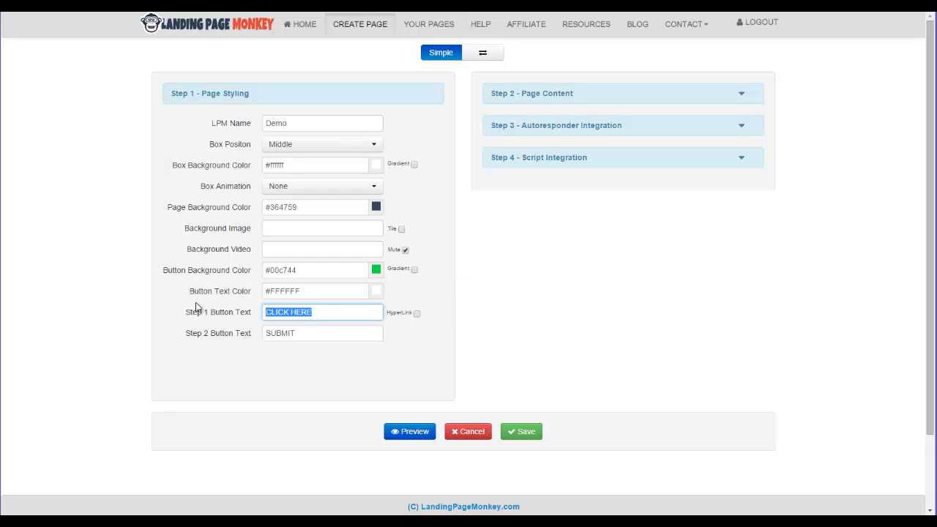
text(SEND ME MY FREE TRAINING)
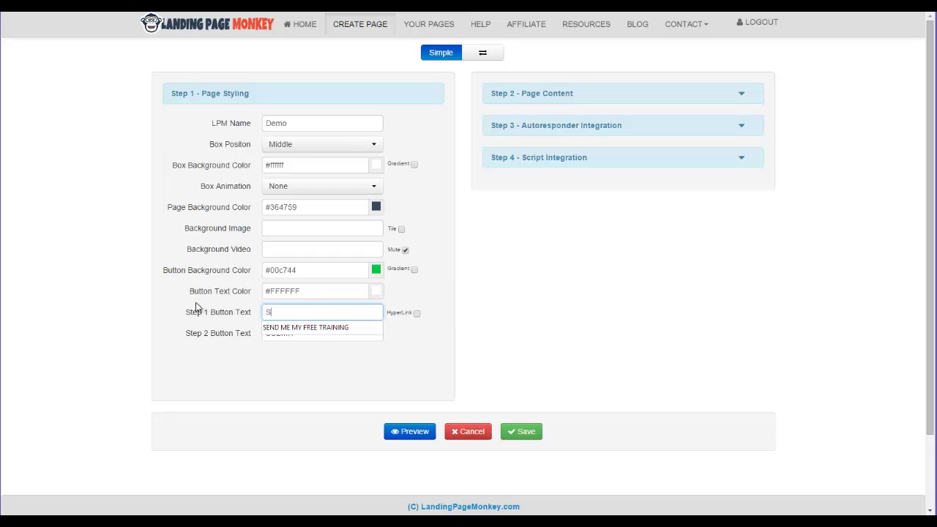
click(317, 328)
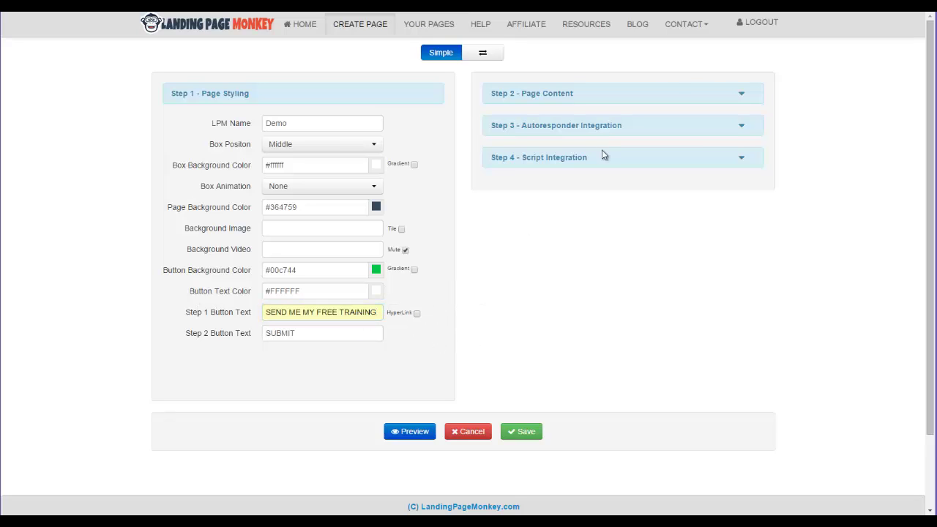
Expand Step 2 - Page Content and select the Video Embed / MP4 URL field
click(741, 94)
click(638, 147)
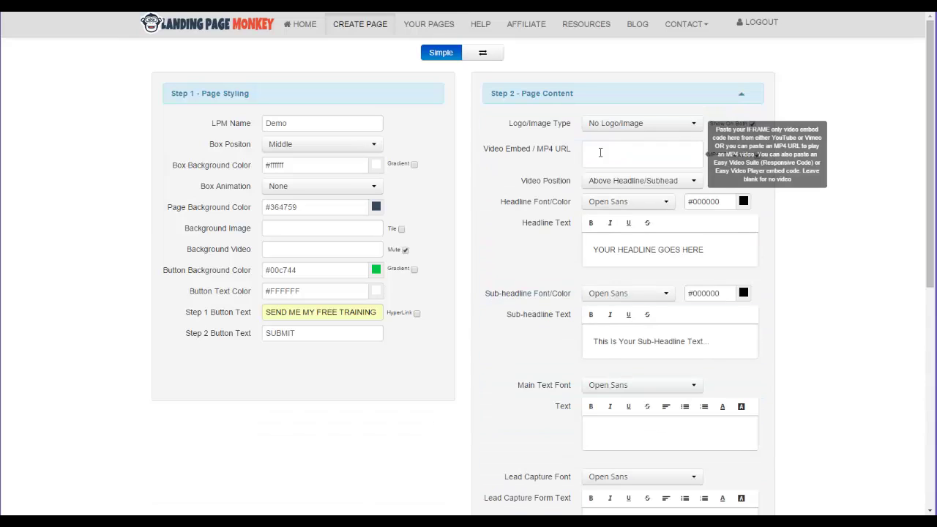
click(628, 145)
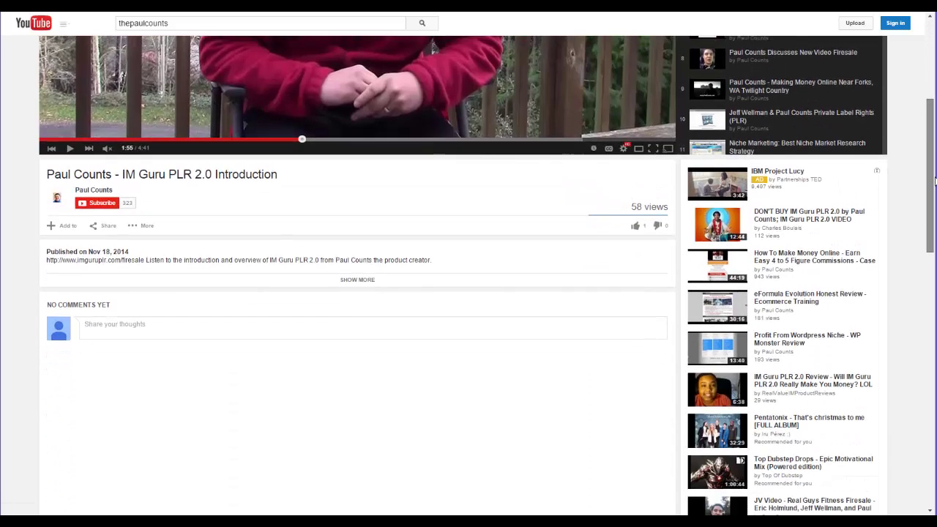
Copy the video's iframe embed code from YouTube's Share > Embed panel
click(107, 226)
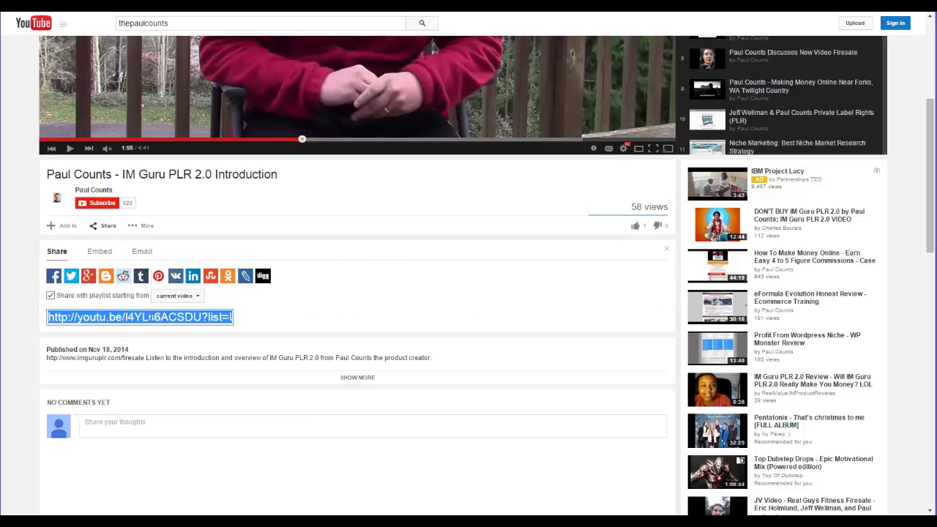
click(99, 251)
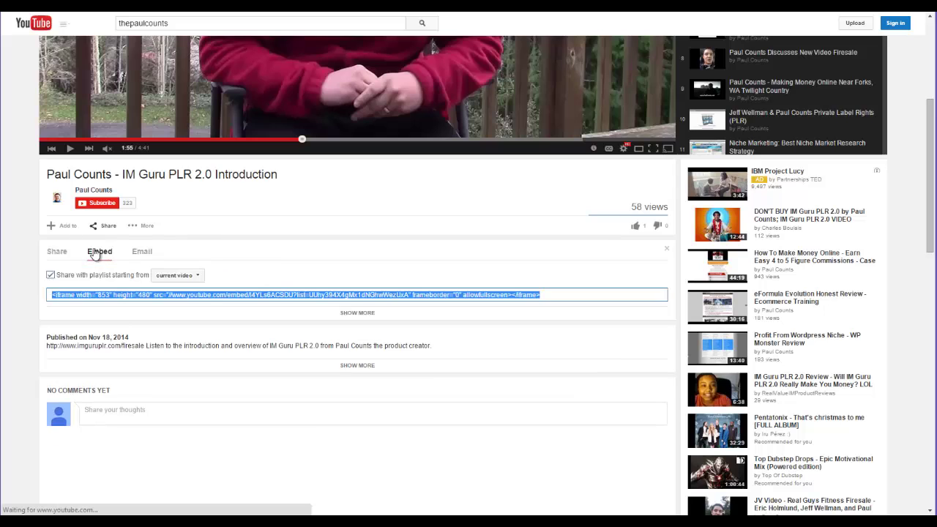
right_click(113, 295)
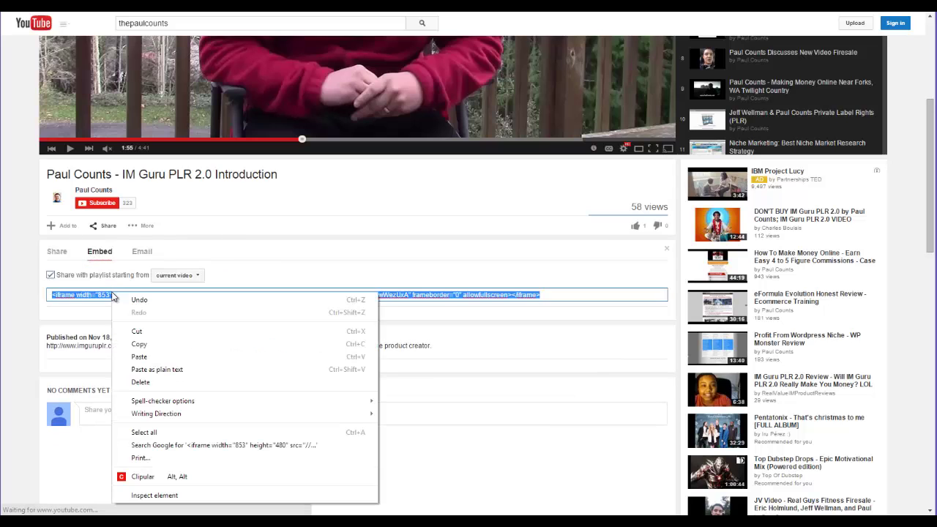
click(139, 344)
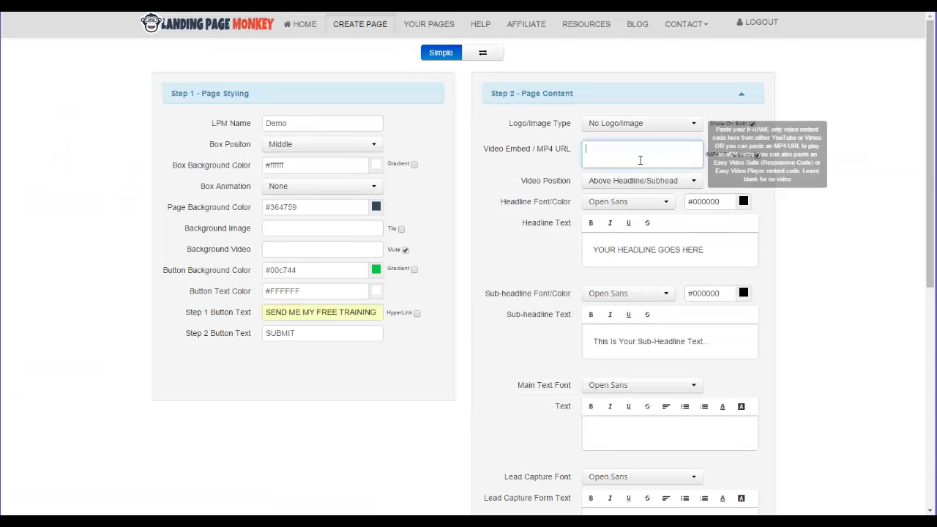
Paste the YouTube embed code into the Video Embed field and keep Logo/Image on No Logo/Image
click(617, 155)
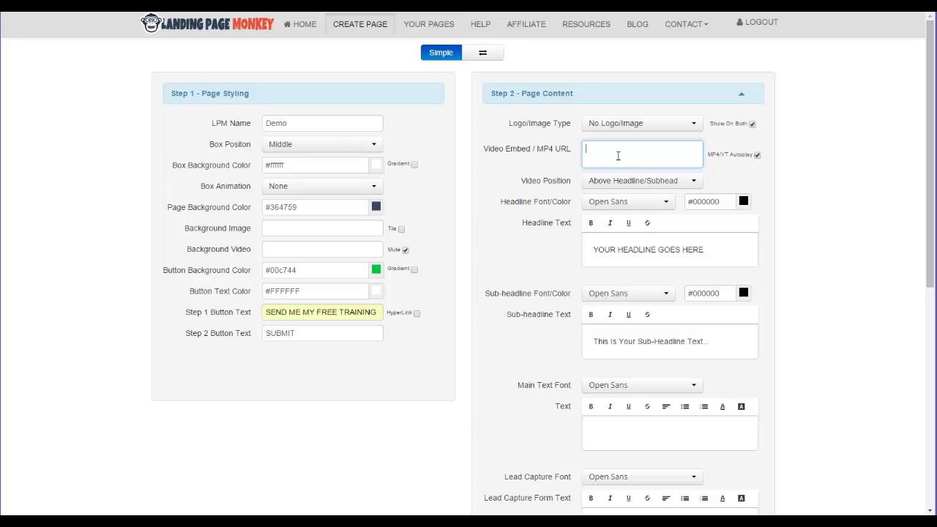
key(ctrl+v)
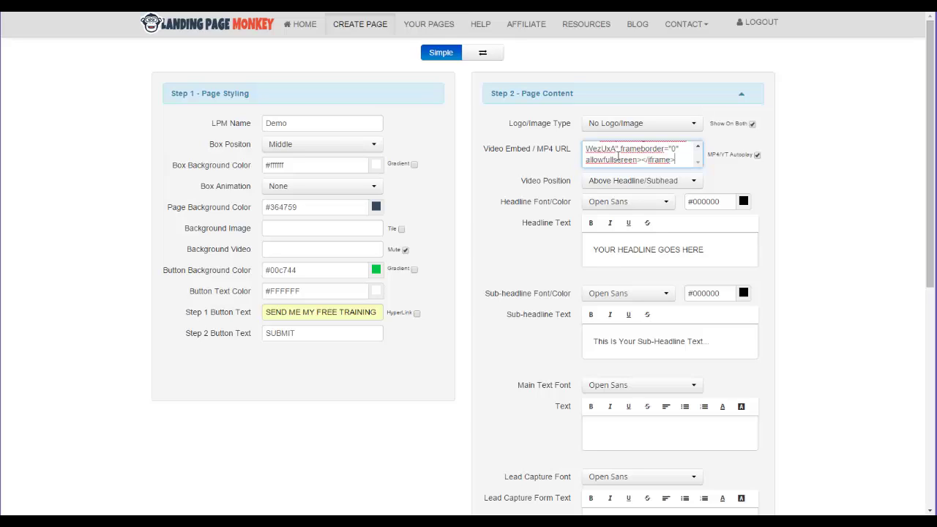
click(697, 131)
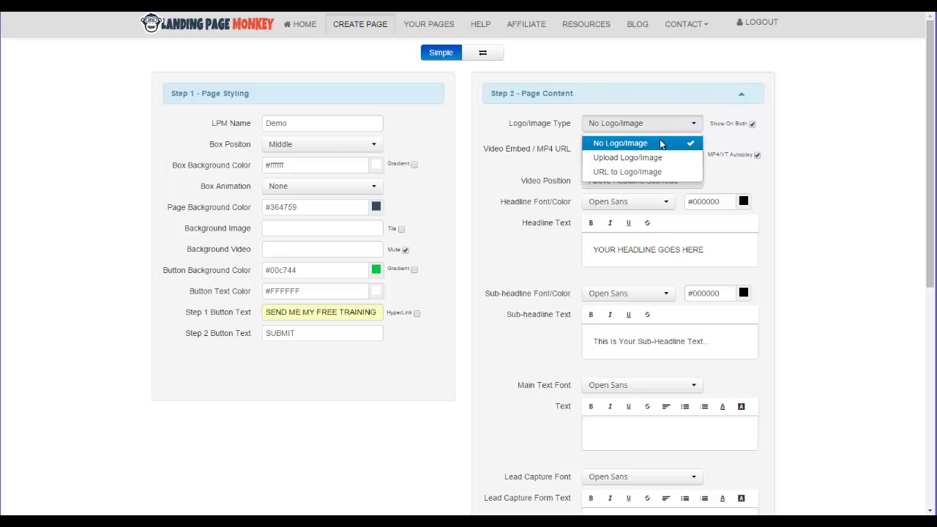
click(661, 143)
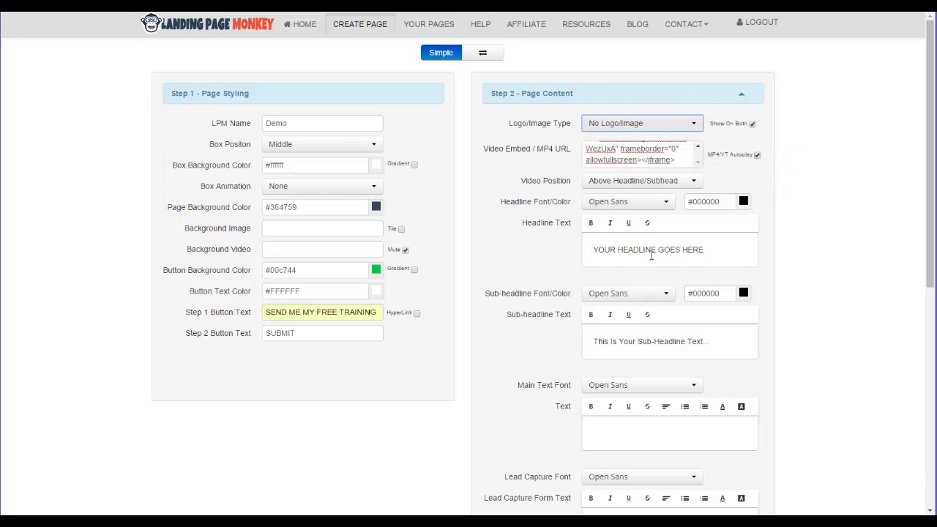
click(686, 250)
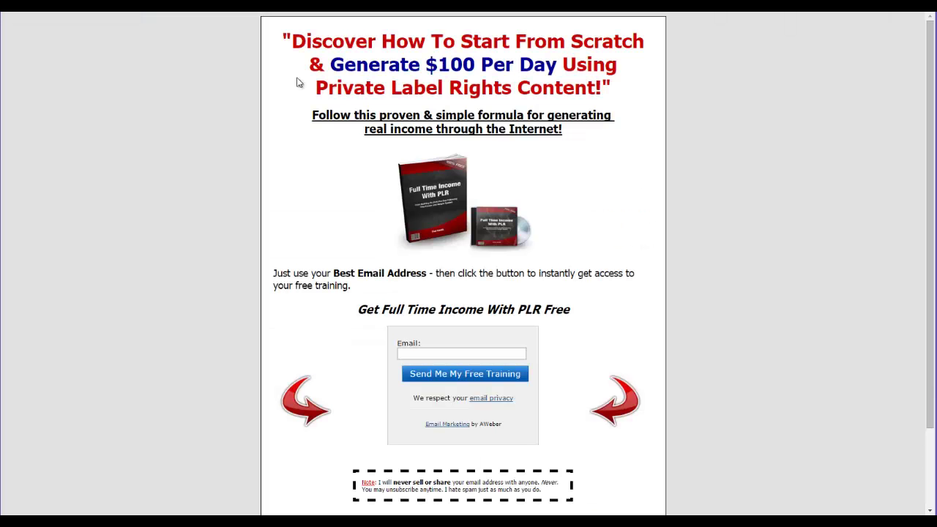
Paste the sales page headline into Notepad as plain text, replacing an old line, and select it
drag(292, 41, 602, 88)
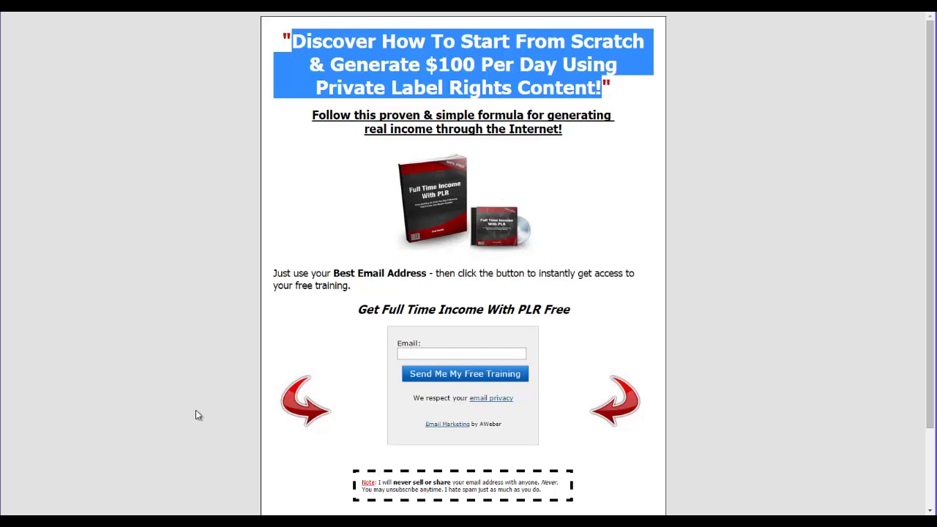
click(144, 512)
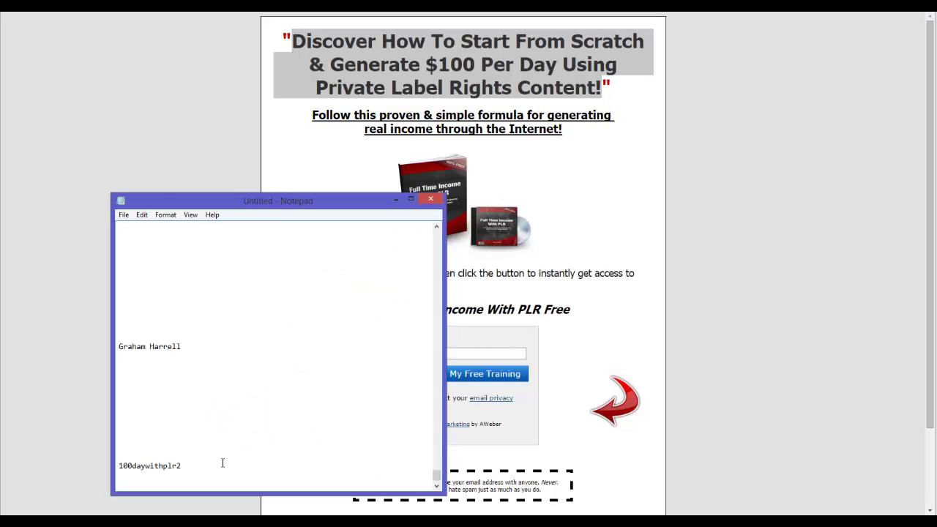
key(ctrl+v)
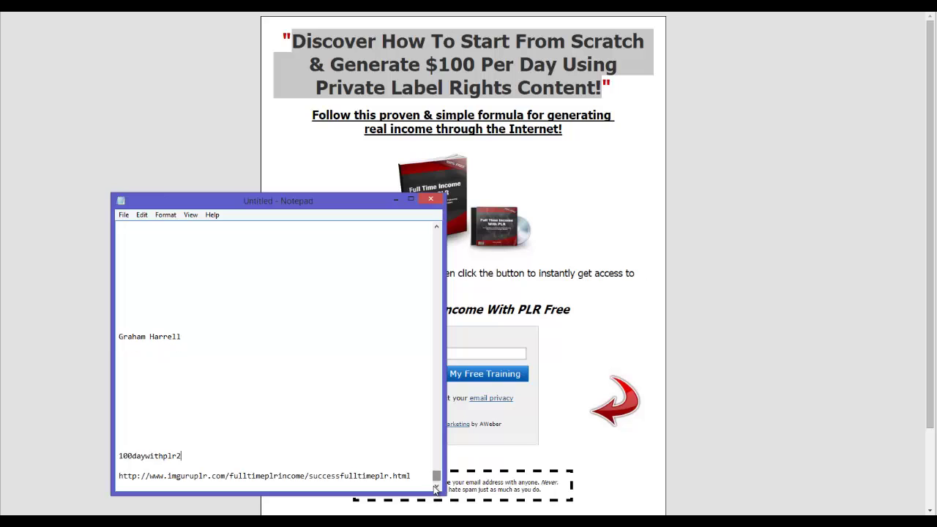
drag(226, 340, 87, 331)
key(BackSpace)
key(ctrl+v)
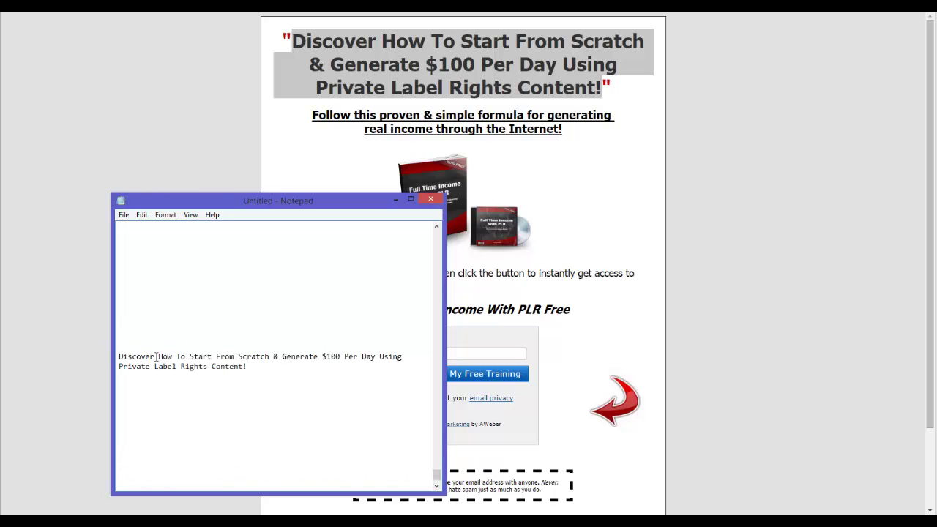
drag(120, 356, 259, 363)
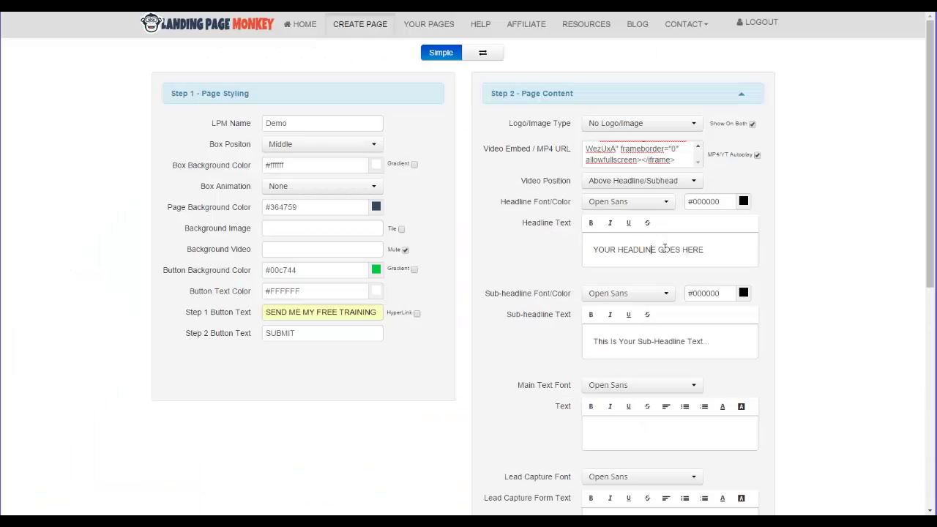
Replace the YOUR HEADLINE GOES HERE placeholder with the copied PLR headline
click(699, 250)
drag(697, 254, 502, 247)
key(ctrl+v)
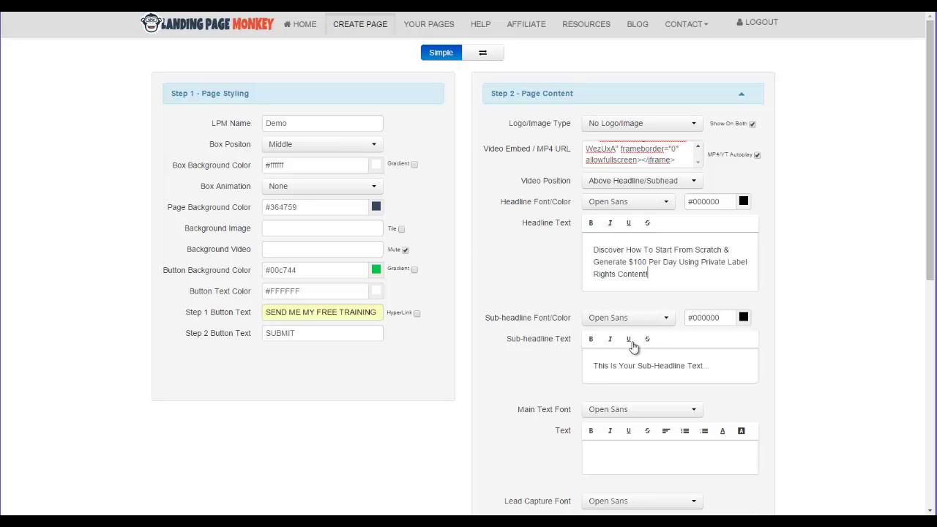
drag(930, 232, 934, 409)
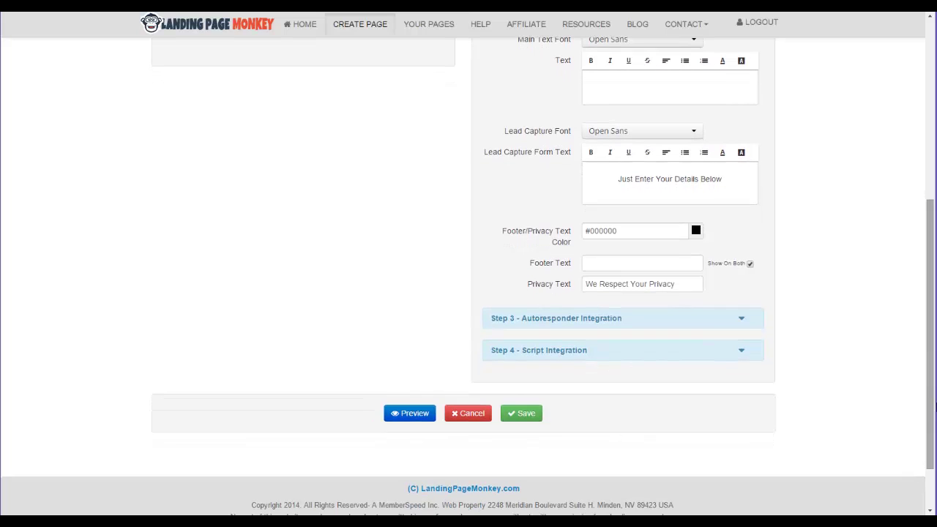
click(592, 263)
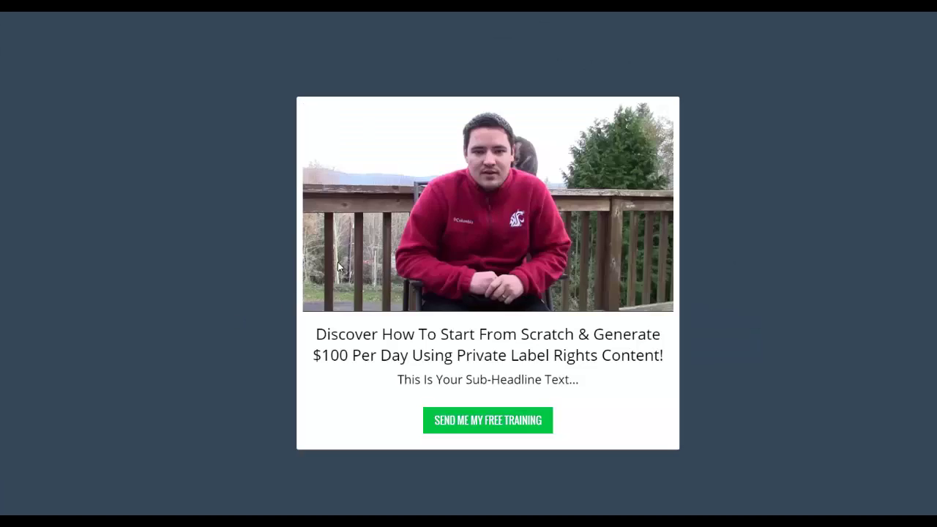
click(337, 304)
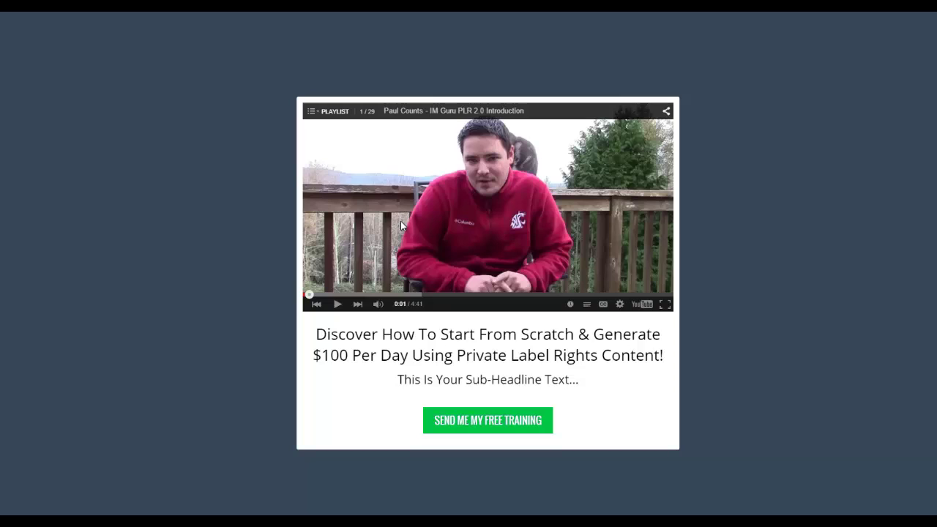
mouse_move(380, 305)
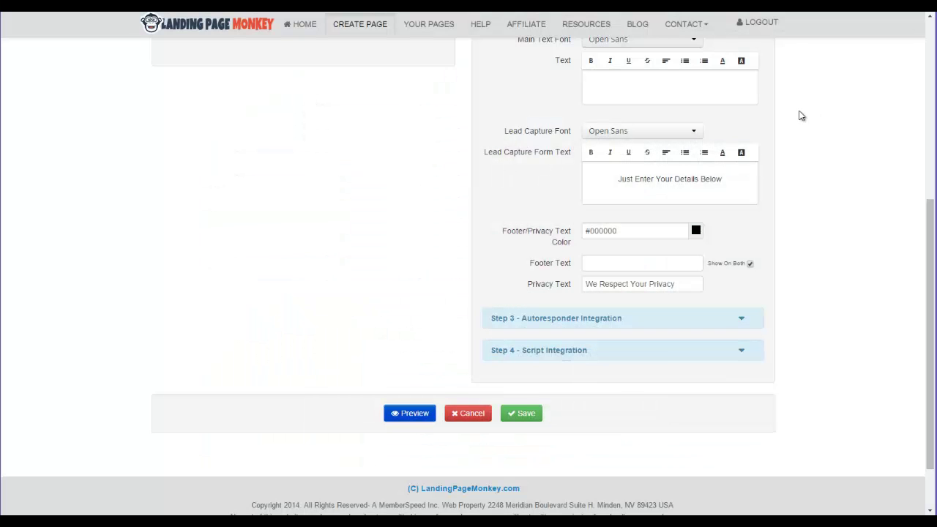
Clear the video embed code, then select the sub-headline on the PLR sales page
drag(930, 257, 909, 86)
click(631, 156)
key(ctrl+a)
key(Delete)
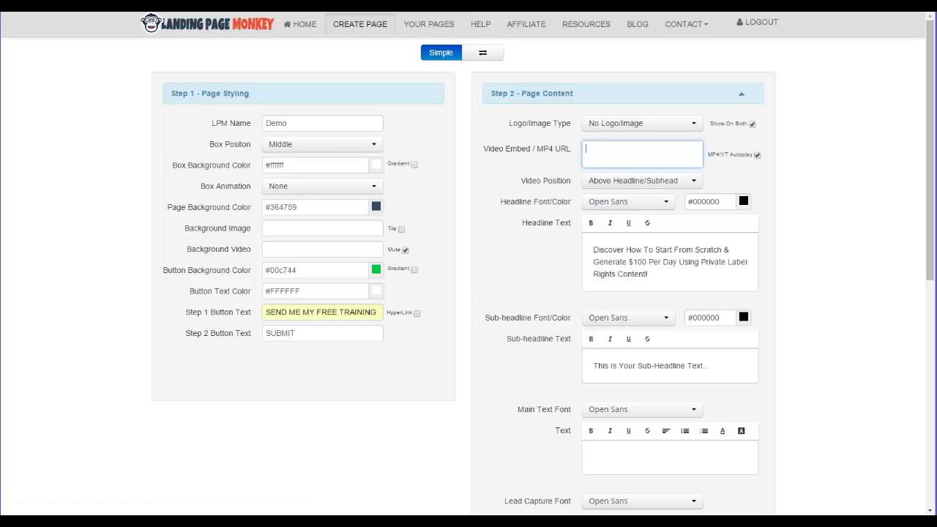
scroll(615, 304, down, 2)
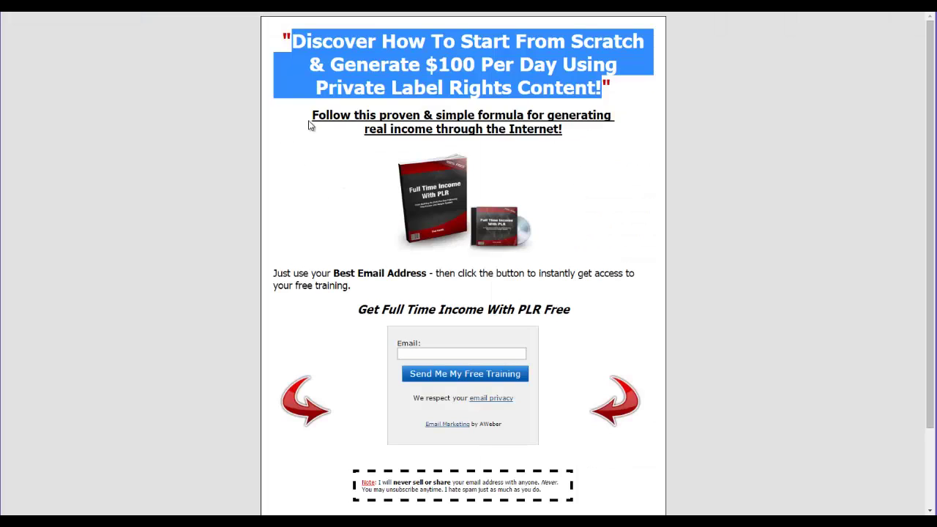
drag(315, 115, 592, 139)
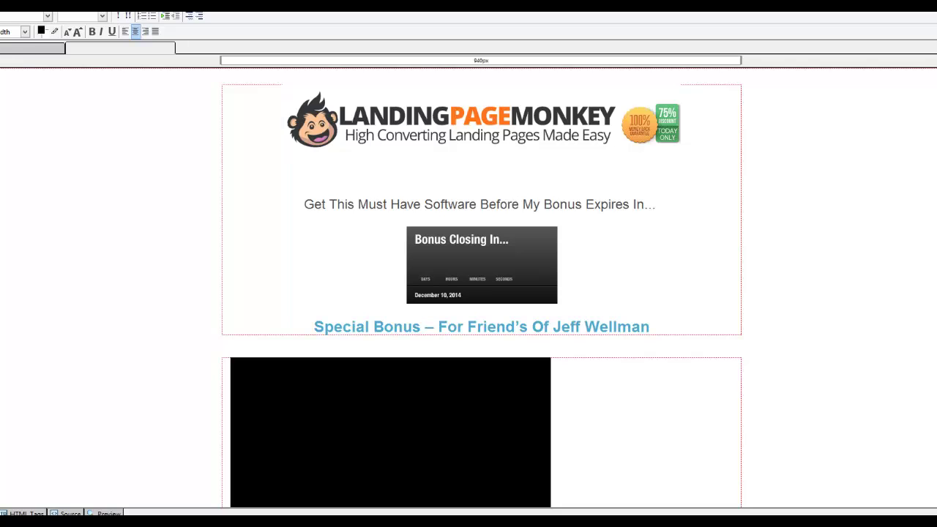
Paste the sub-headline into Notepad on its own line, restore the missing 'F', and select it
click(135, 521)
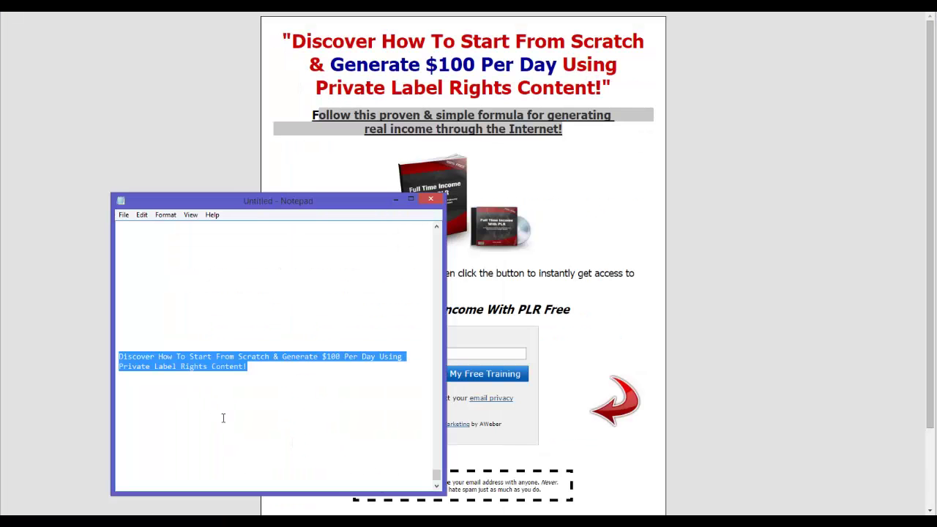
click(241, 412)
key(ctrl+v)
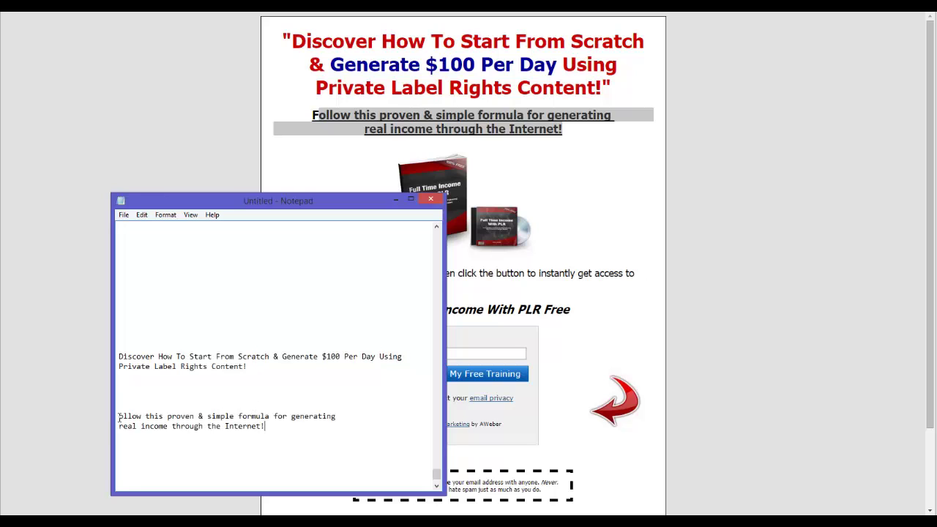
key(Return)
text(F)
drag(117, 425, 299, 442)
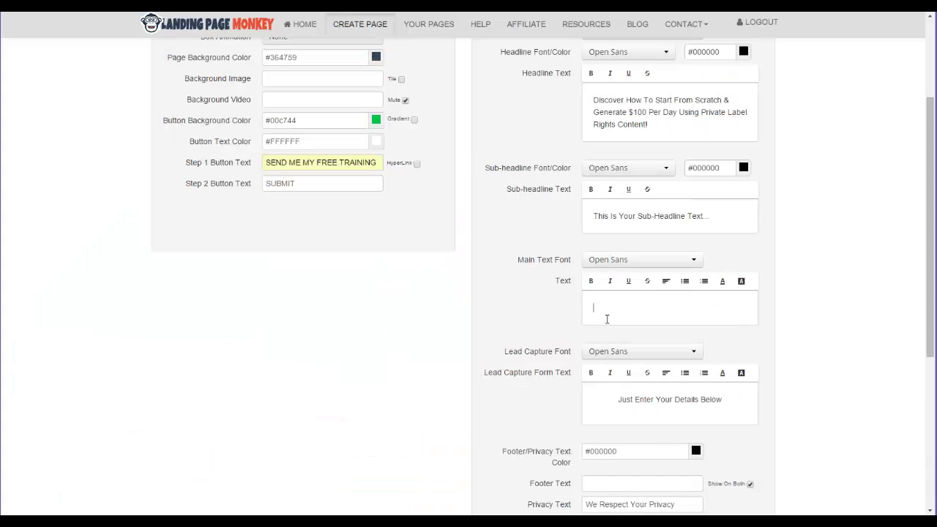
Paste the proven-formula paragraph into Main Text as one line, then add two new lines
key(ctrl+v)
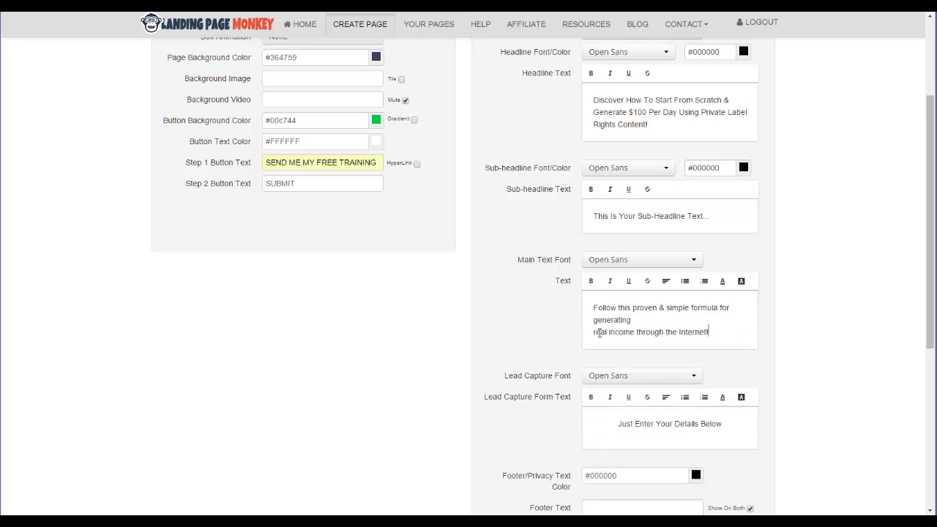
key(BackSpace)
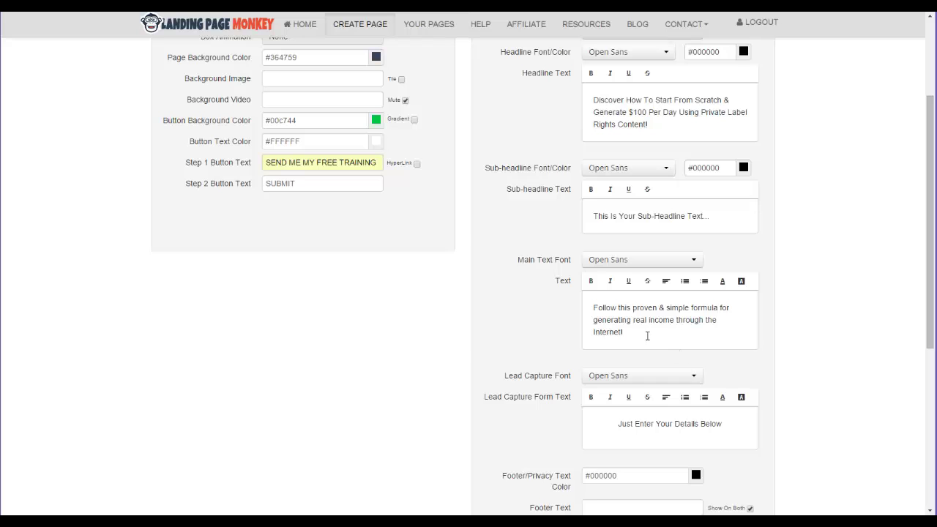
scroll(783, 296, down, 2)
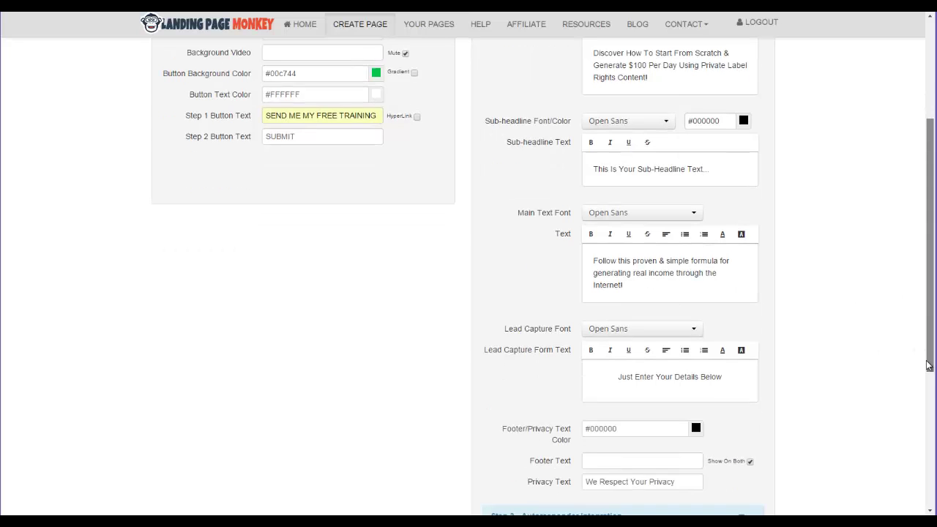
click(644, 219)
key(Return)
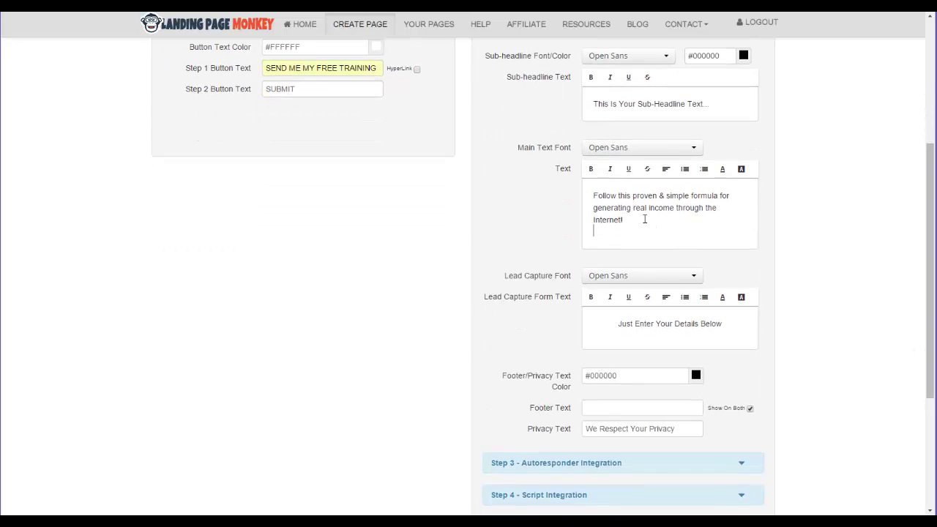
key(Return)
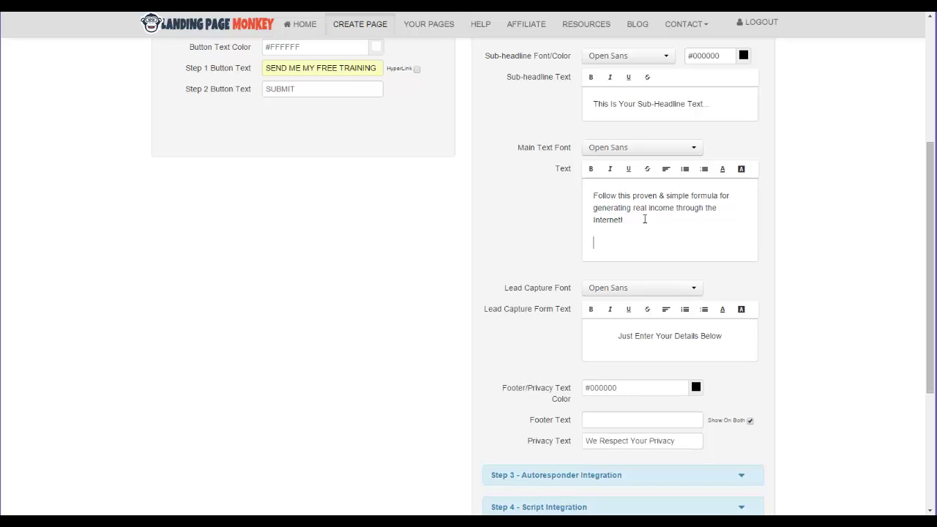
Add a bulleted list reading Video #1, Video #2 and Video #3
click(685, 169)
text(Video #1)
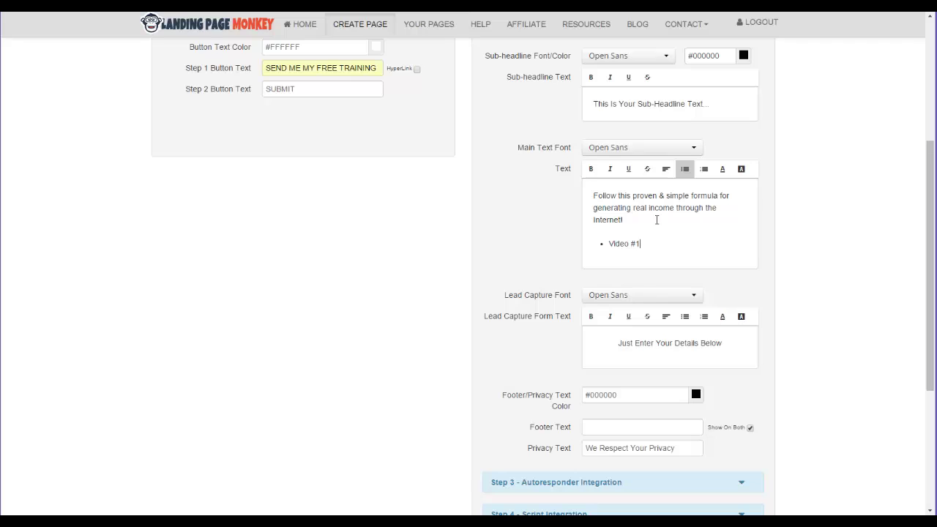
text(:)
key(Return)
text(Video )
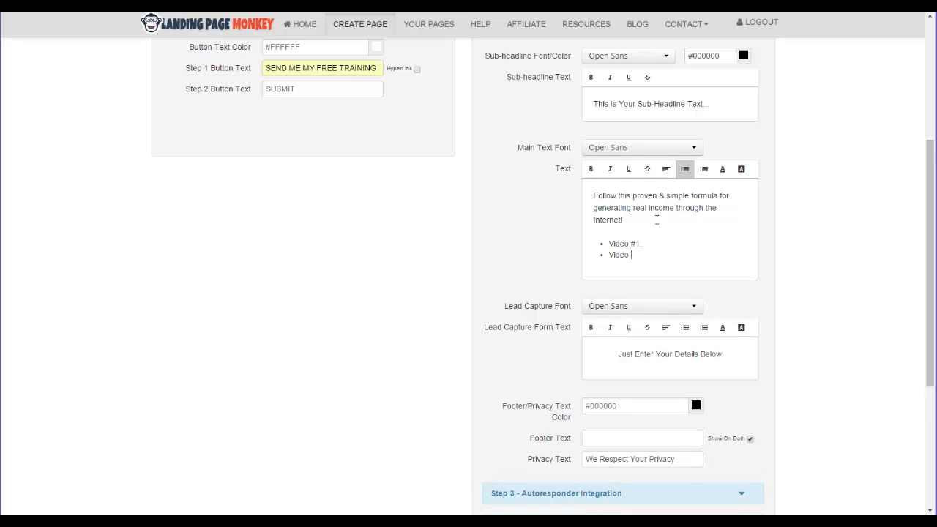
text(#2)
key(Return)
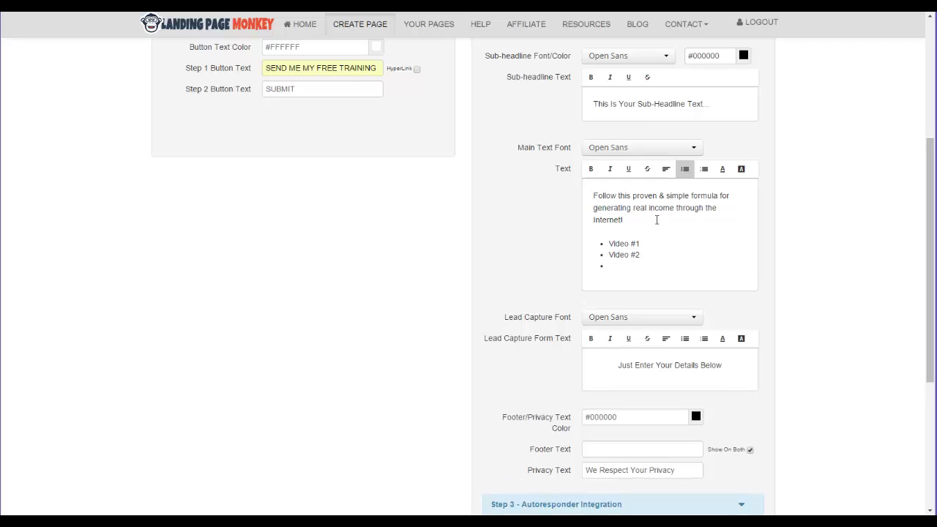
text(Video #3)
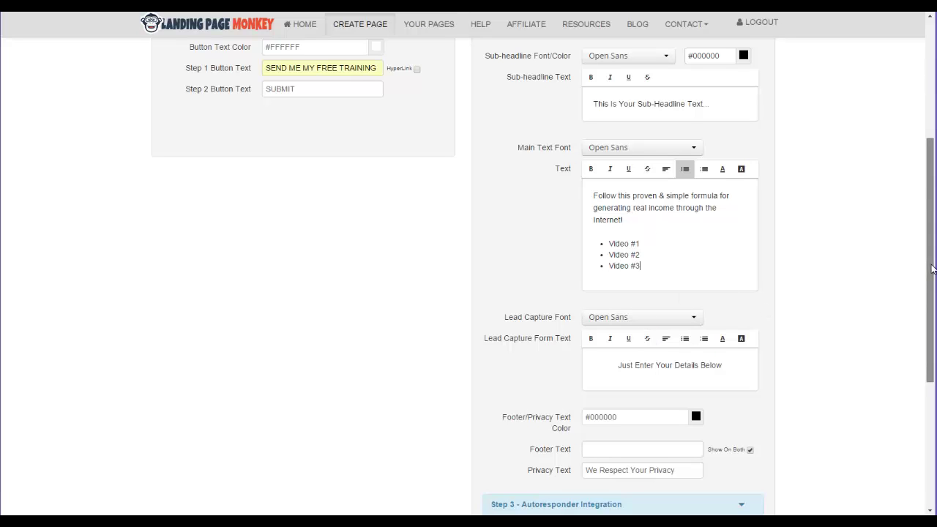
drag(926, 266, 924, 370)
click(433, 363)
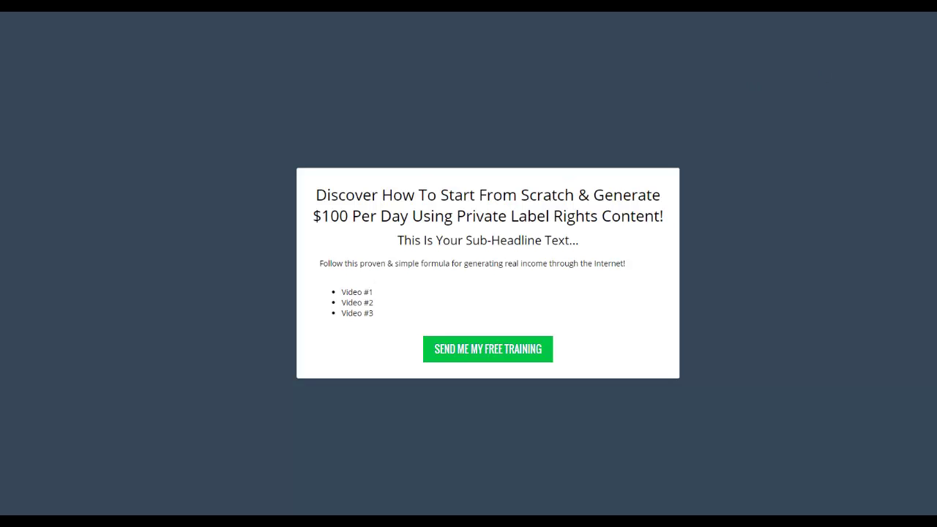
key(Escape)
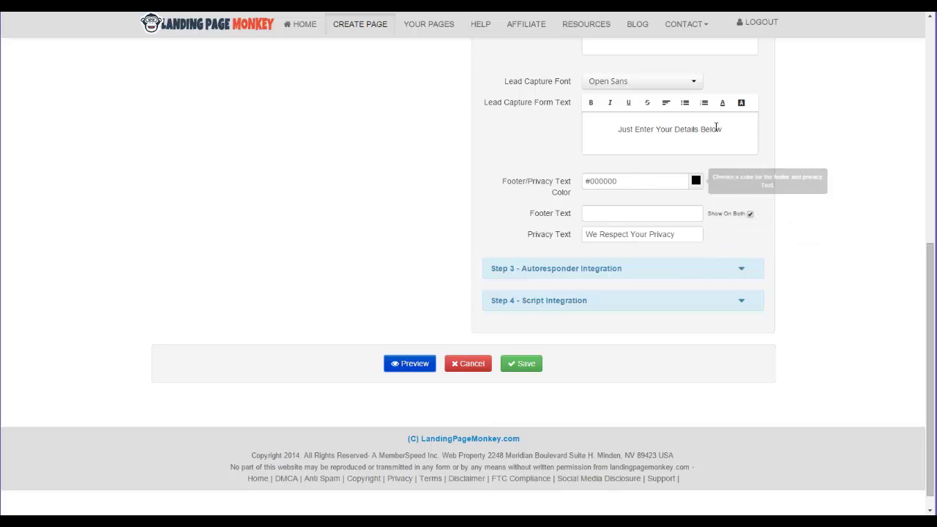
Delete the three Video bullet lines from the main text
drag(927, 293, 750, 204)
drag(662, 183, 567, 148)
key(BackSpace)
key(BackSpace)
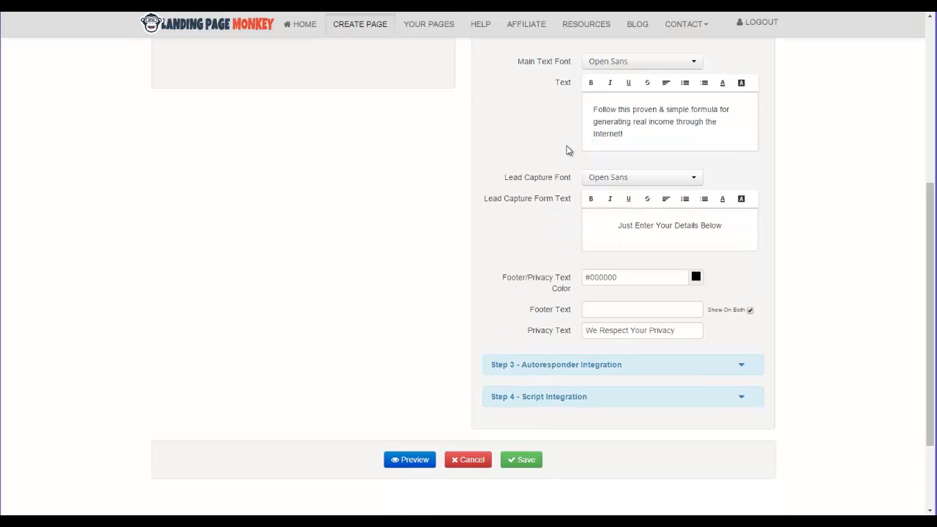
drag(929, 193, 929, 140)
drag(626, 242, 566, 209)
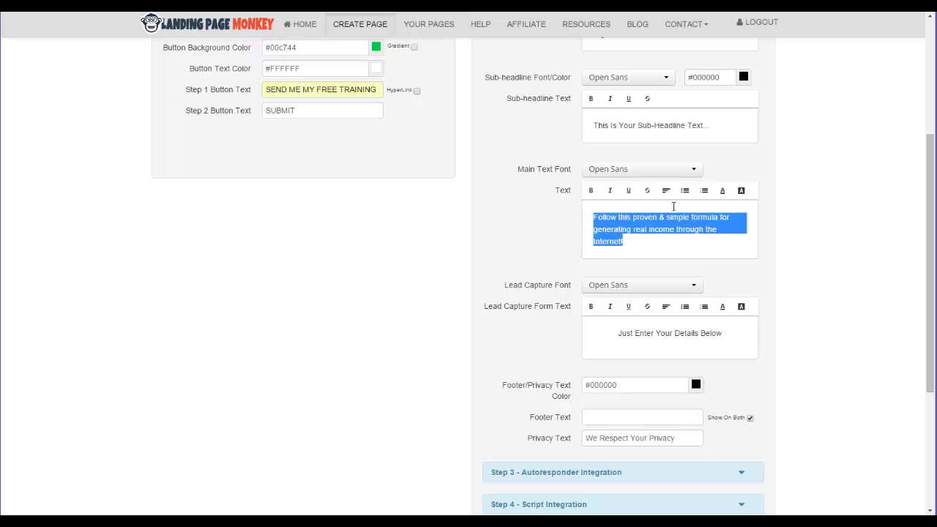
drag(930, 196, 920, 153)
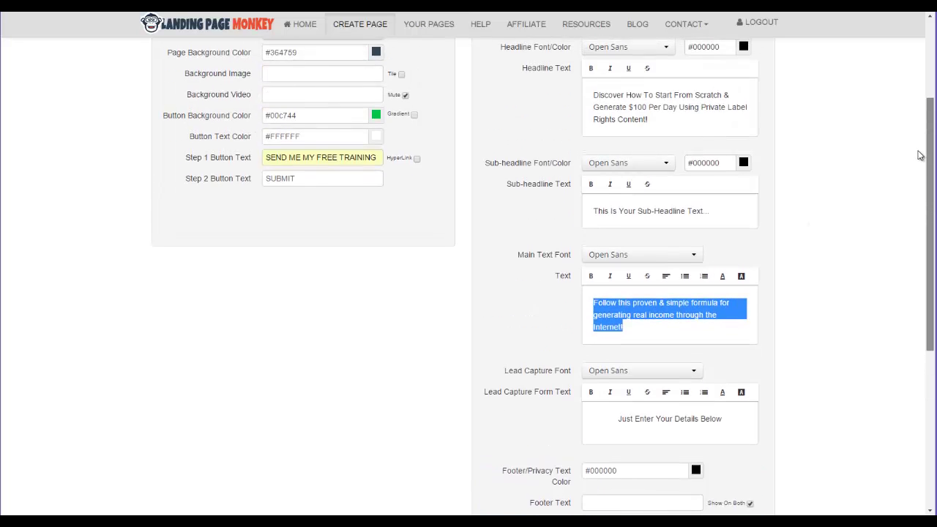
Give the whole main paragraph a new text colour and bold, then preview the page
scroll(919, 153, up, 1)
drag(641, 173, 569, 150)
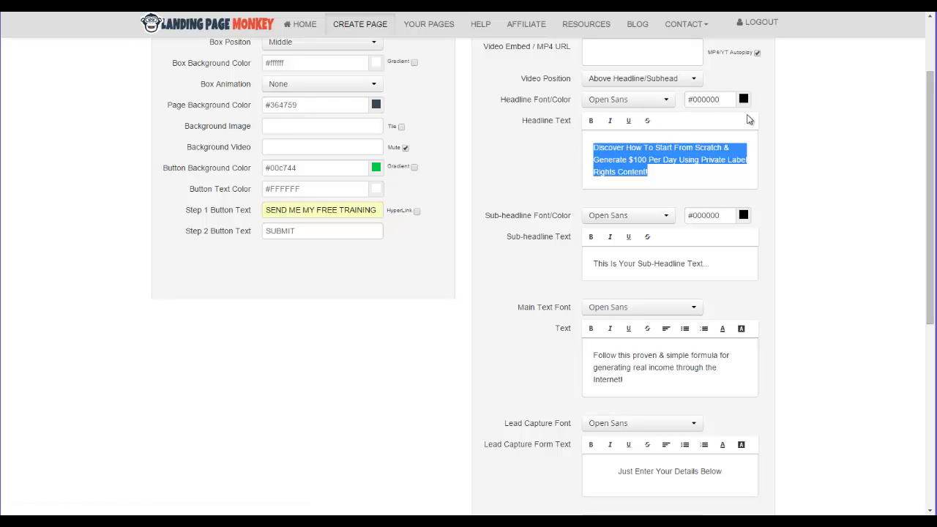
click(881, 151)
scroll(930, 156, down, 1)
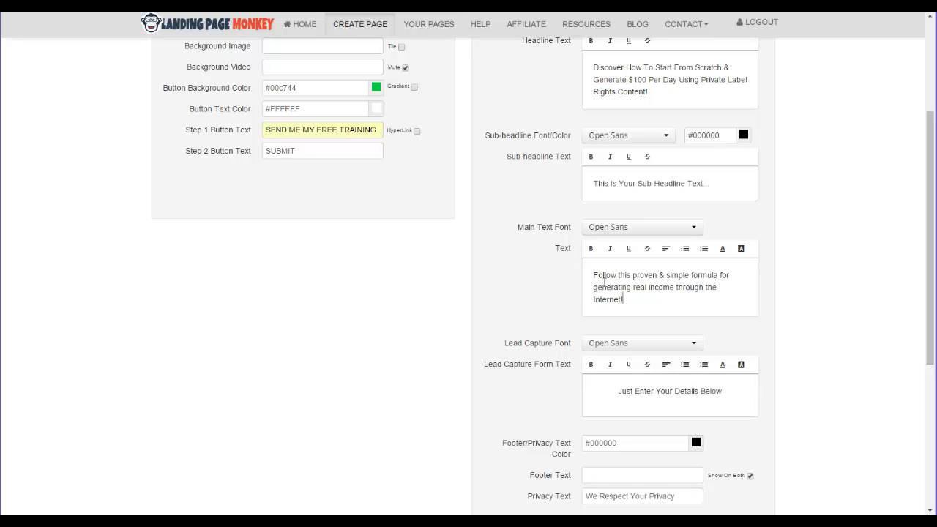
key(ctrl+a)
click(722, 249)
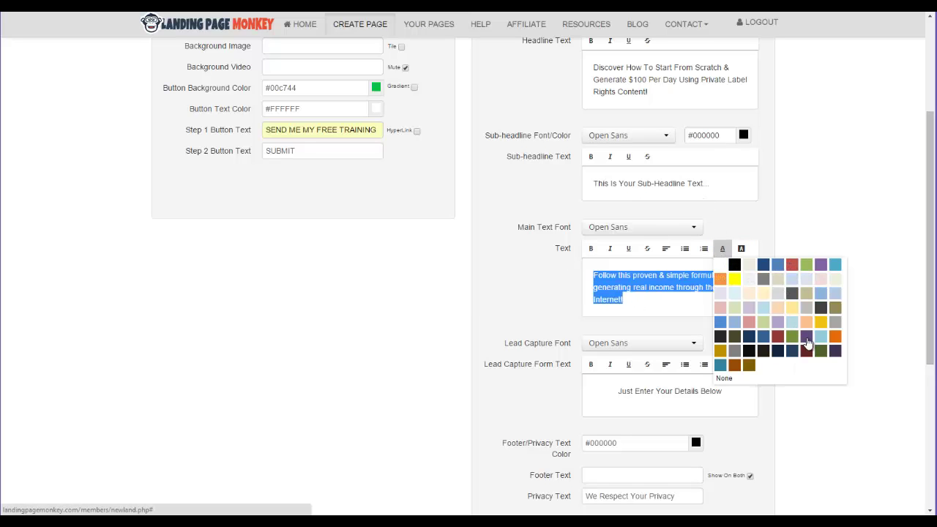
click(763, 265)
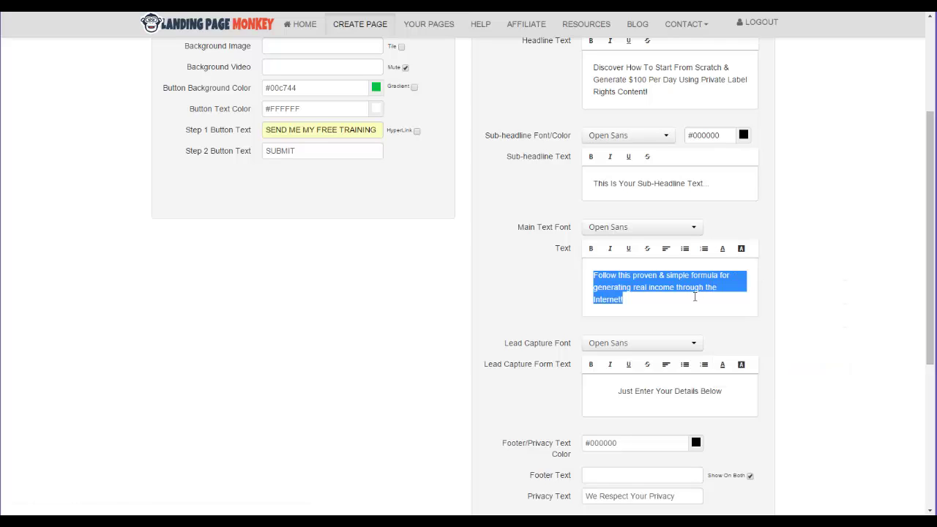
click(590, 248)
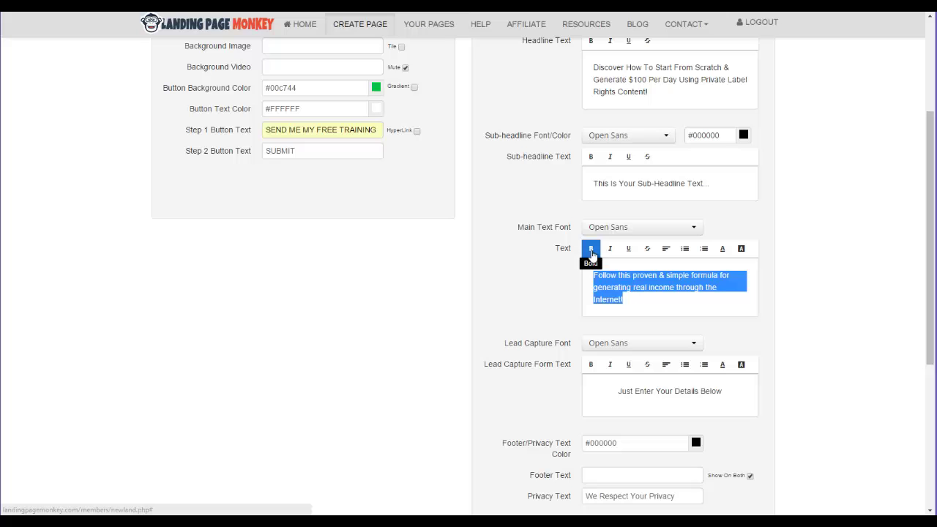
click(641, 300)
drag(933, 269, 924, 392)
click(414, 348)
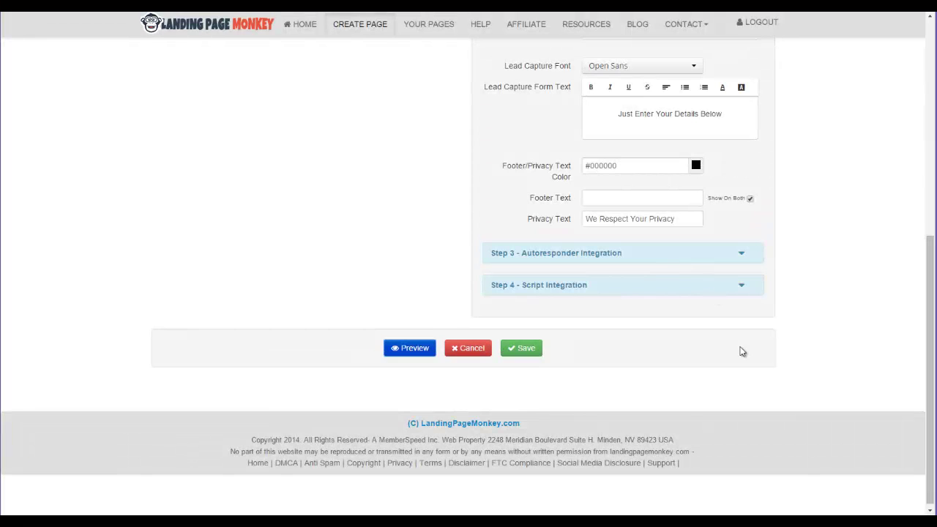
Set the autoresponder type to Aweber and paste the list ID from the notes
click(741, 255)
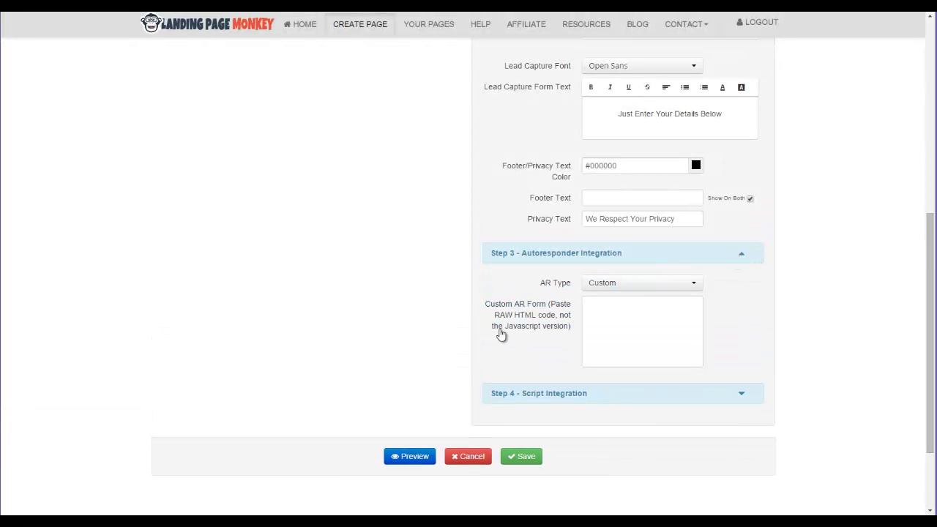
click(651, 289)
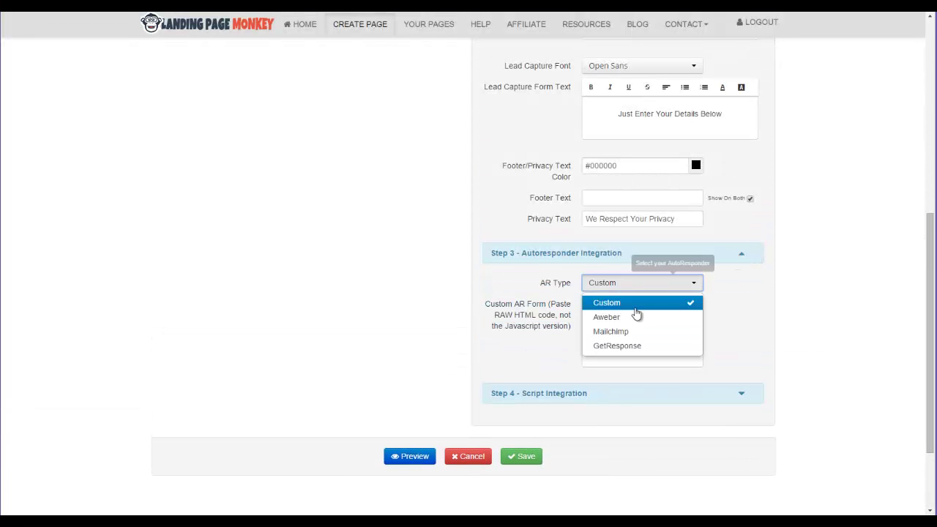
click(620, 319)
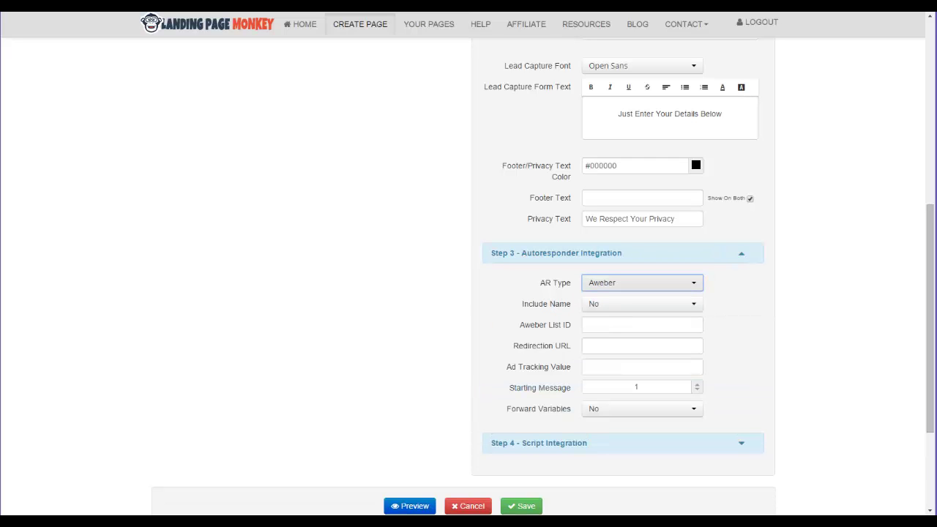
key(alt+Tab)
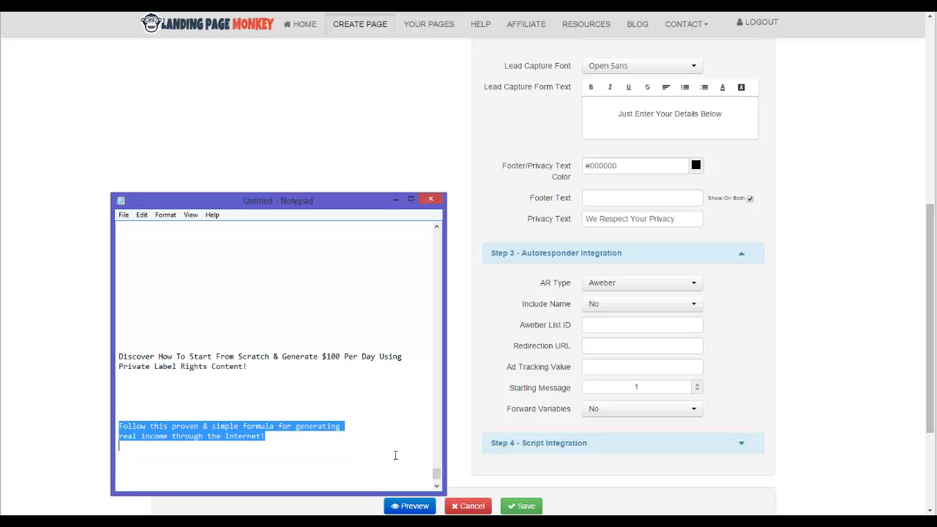
click(437, 485)
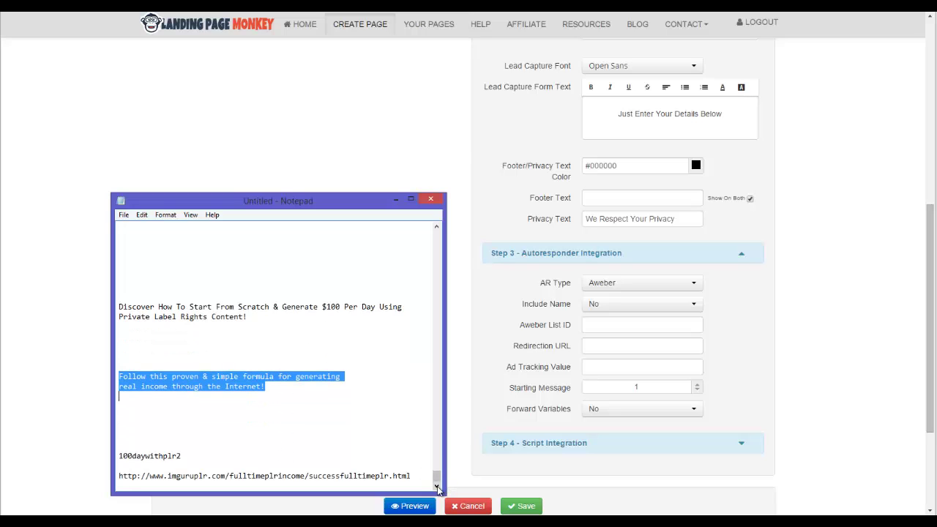
drag(194, 457, 104, 452)
key(ctrl+c)
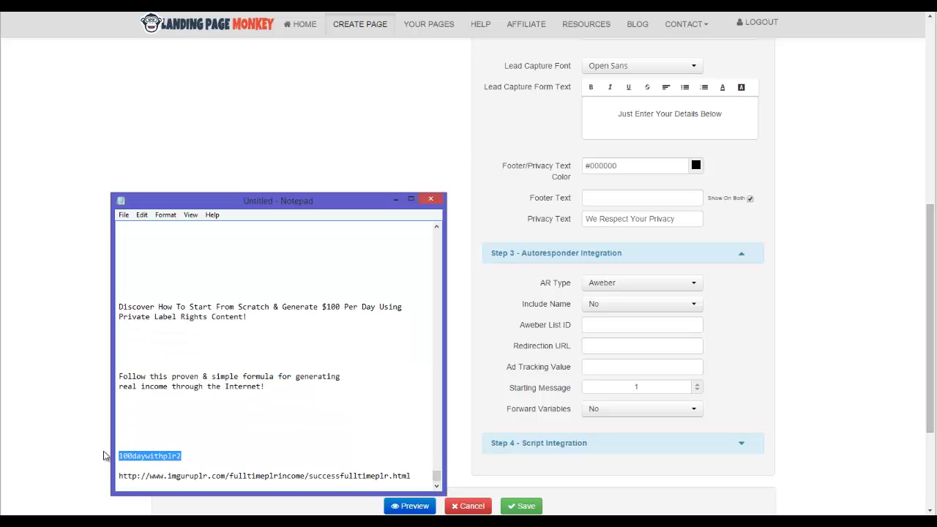
click(585, 325)
key(ctrl+v)
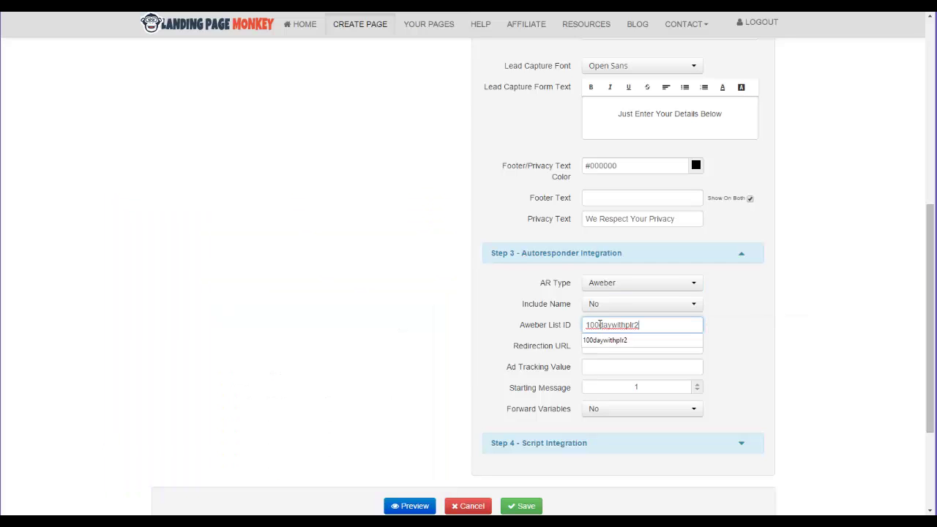
click(615, 340)
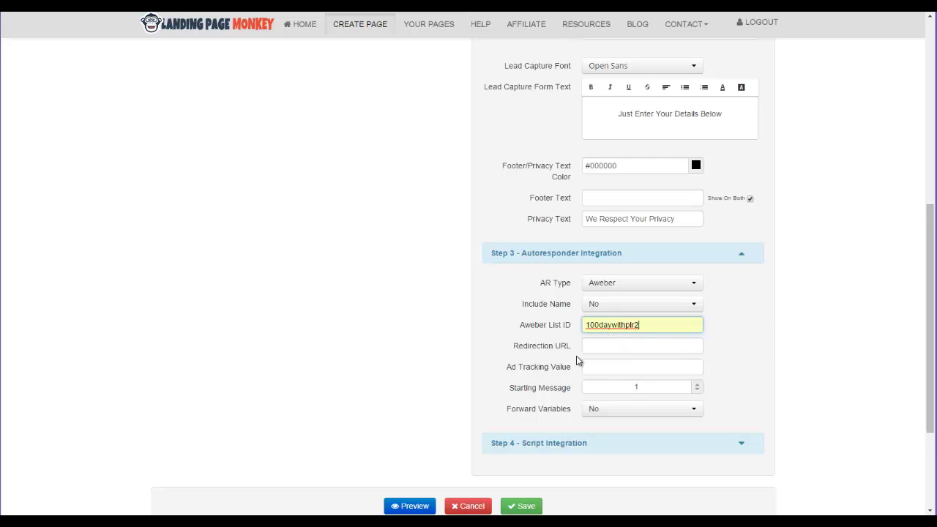
Paste the redirection URL from the notes and keep the starting message at 1
click(596, 346)
key(alt+Tab)
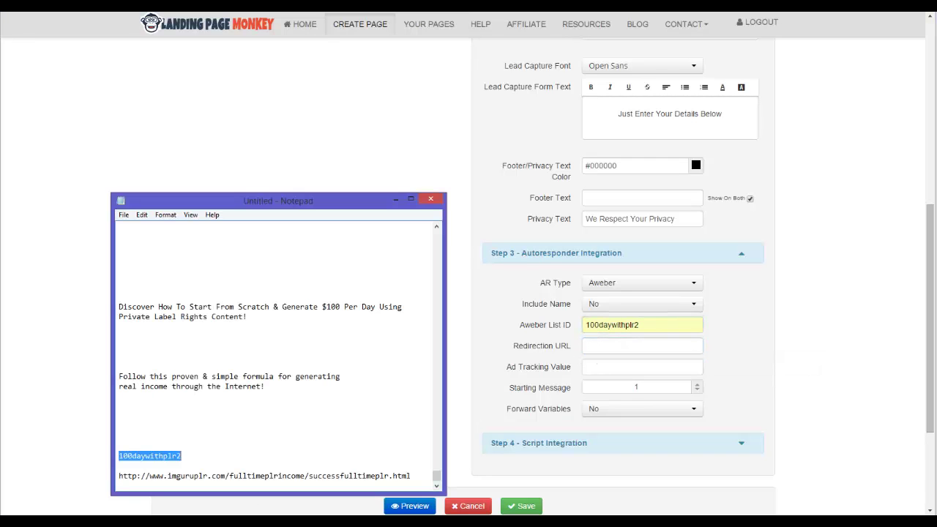
drag(412, 477, 111, 480)
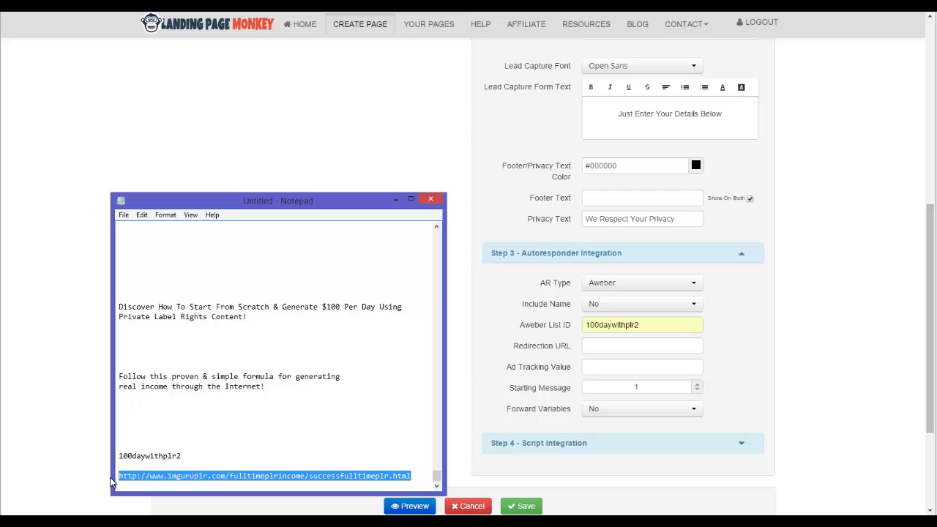
key(alt+Tab)
click(600, 343)
key(ctrl+v)
key(Tab)
key(Tab)
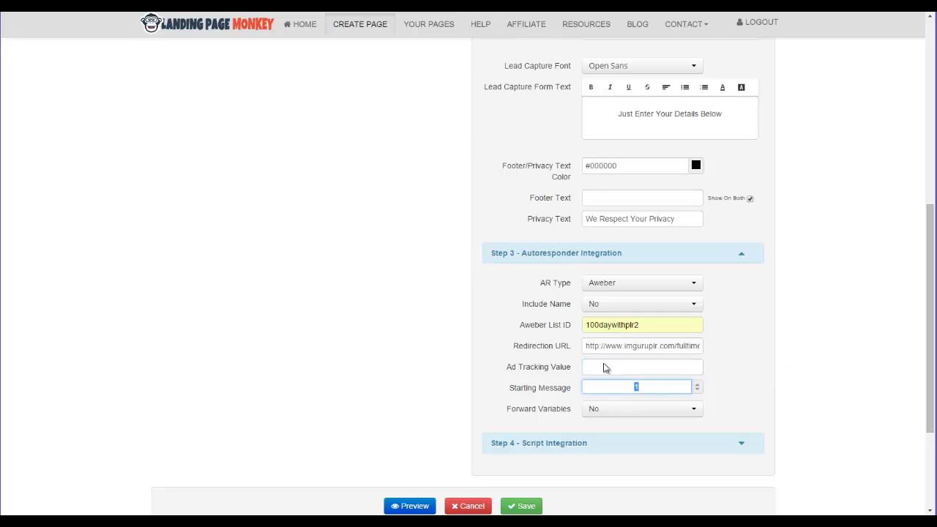
click(699, 393)
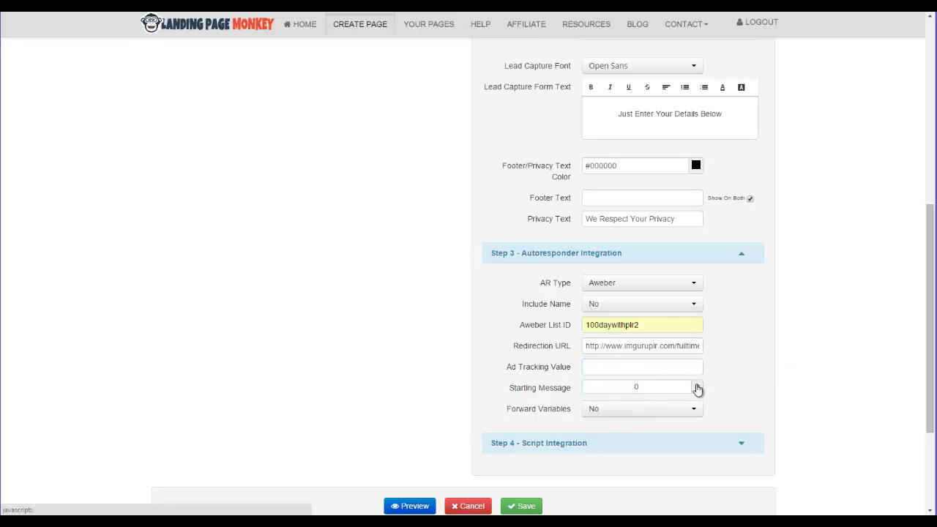
click(697, 389)
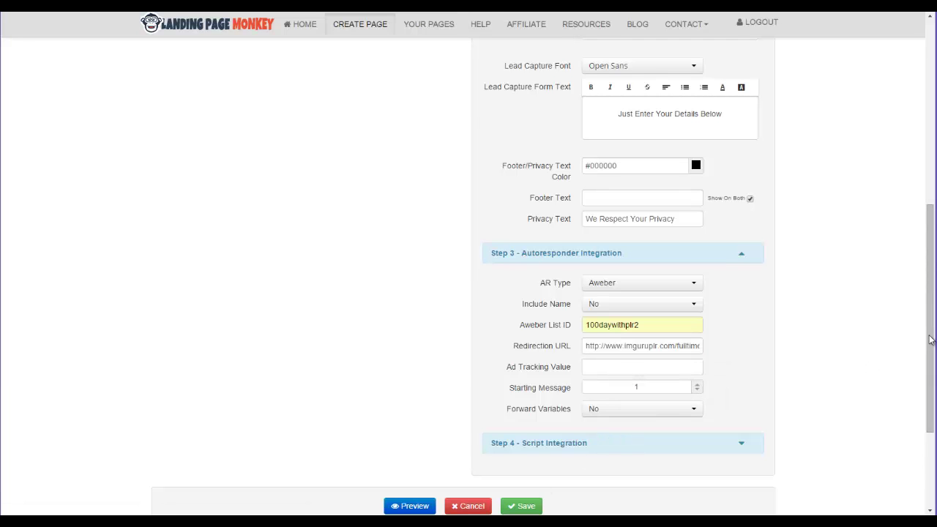
drag(930, 339, 929, 387)
click(742, 291)
click(742, 287)
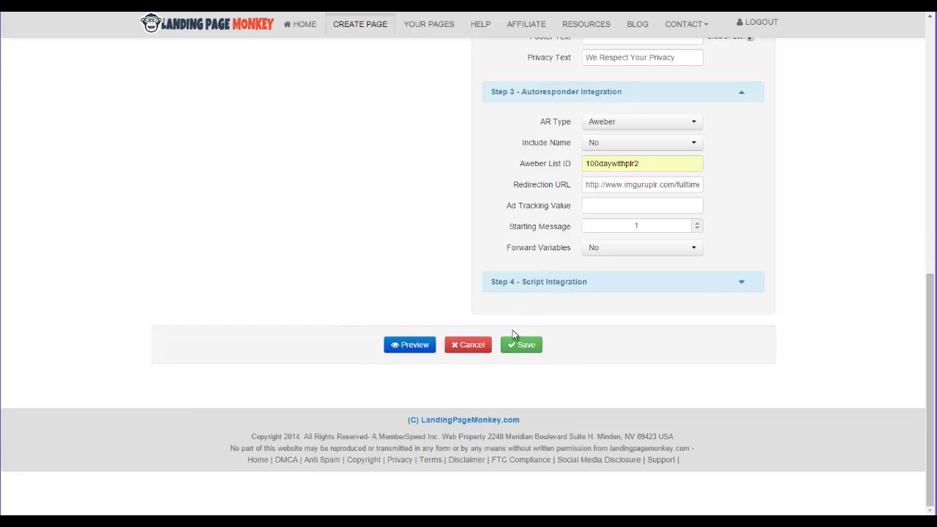
Preview the page and check the second-step email form
click(393, 351)
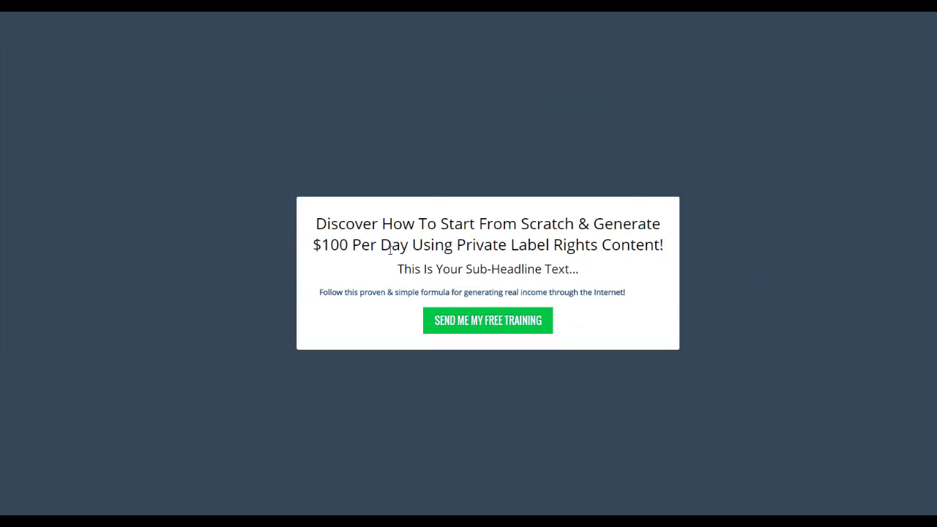
click(504, 329)
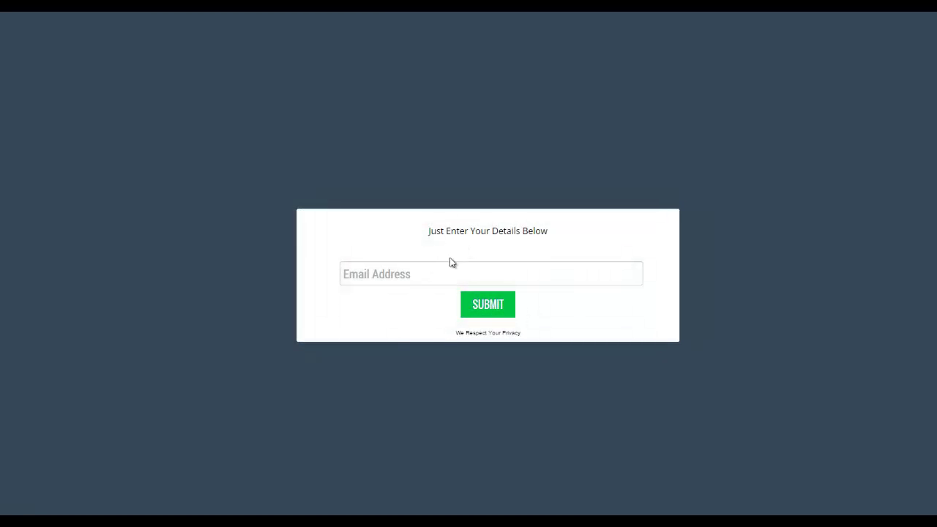
click(439, 272)
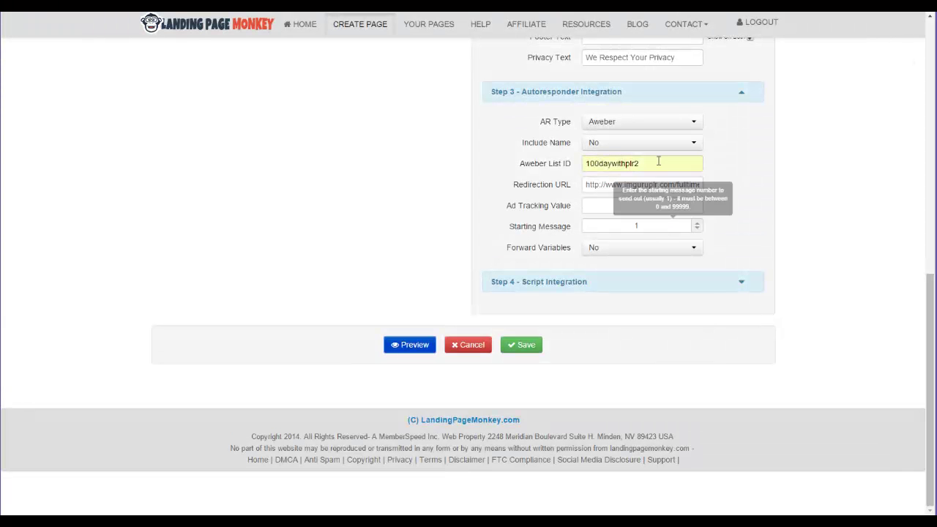
Set Include Name to Yes and preview the form now asking for Name and Email
click(692, 148)
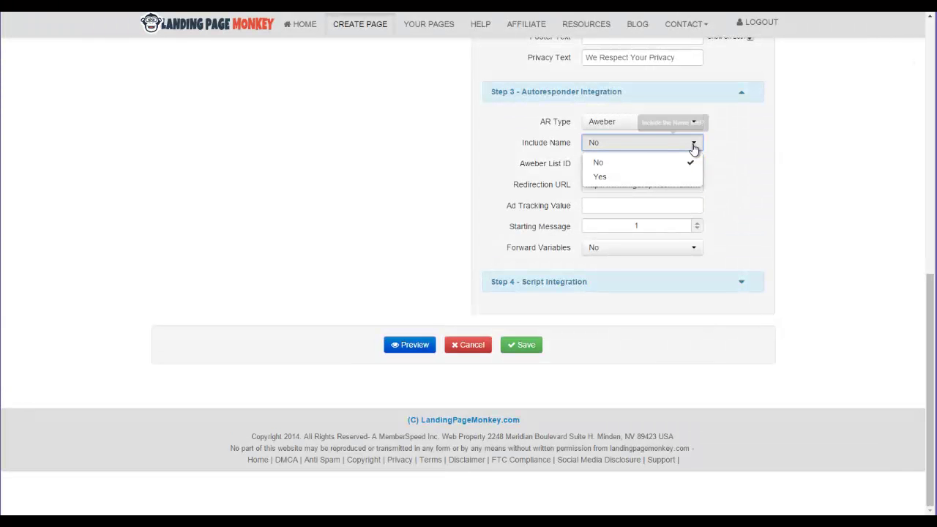
click(610, 178)
click(410, 344)
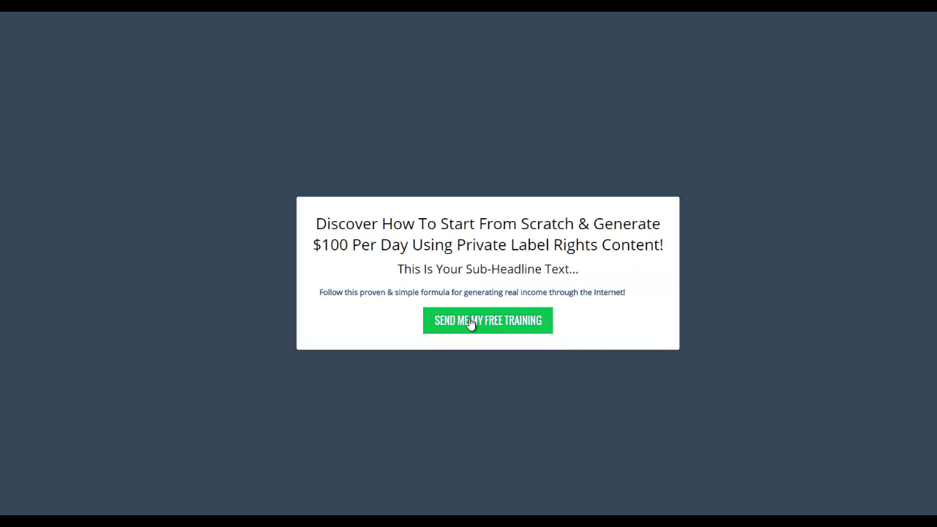
click(470, 324)
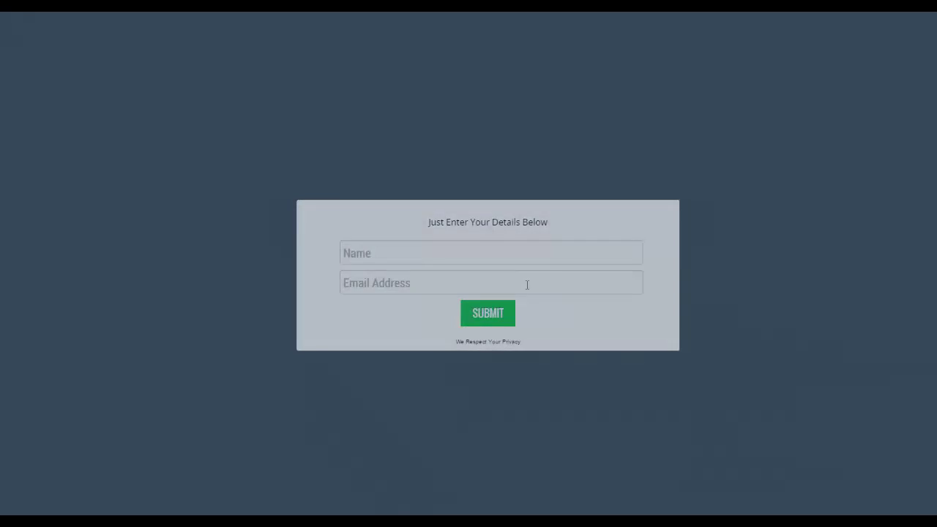
click(399, 255)
click(409, 282)
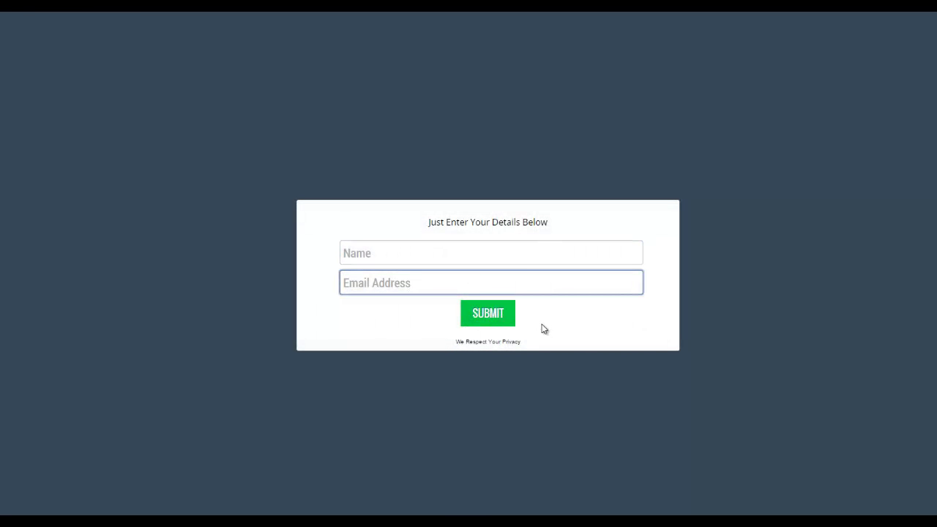
click(383, 196)
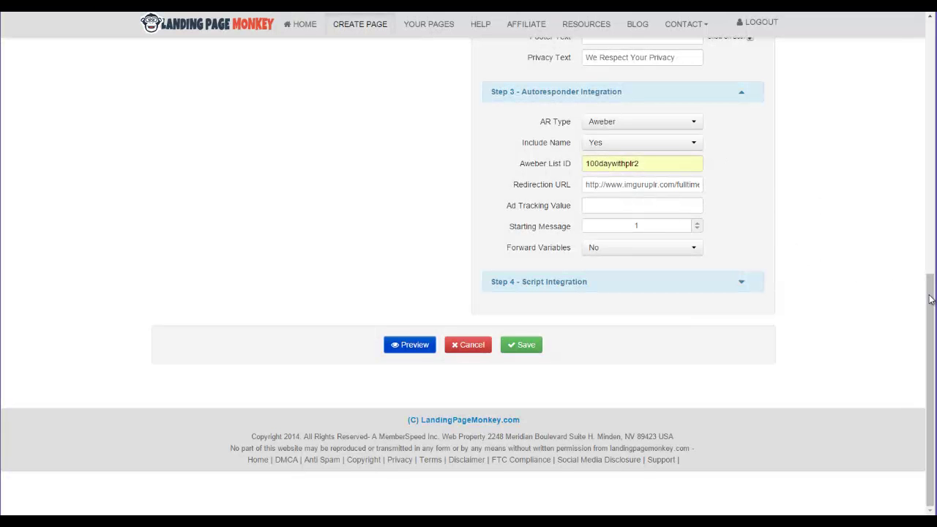
drag(929, 299, 914, 311)
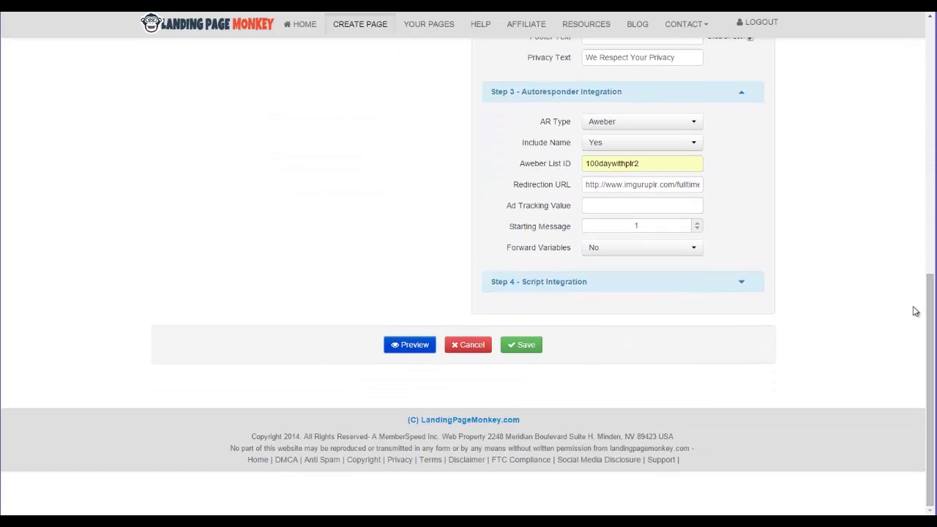
click(746, 282)
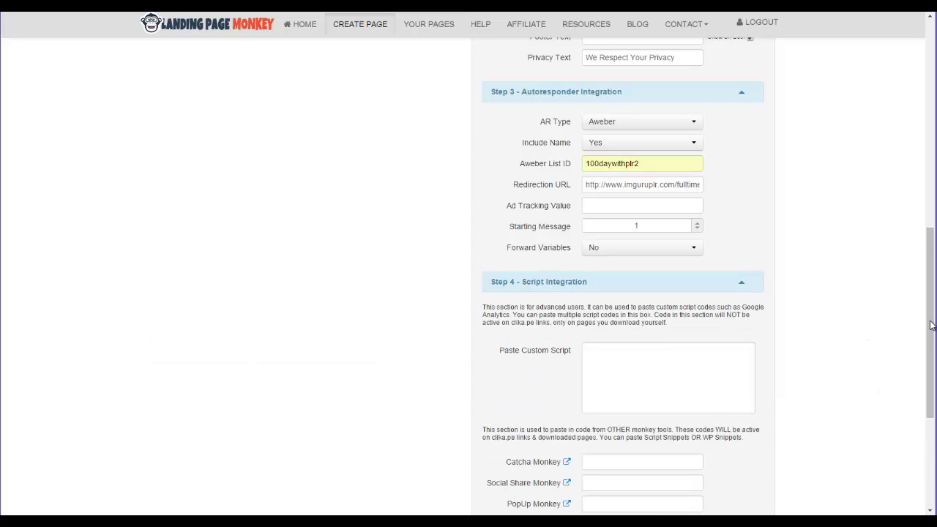
drag(931, 325, 931, 359)
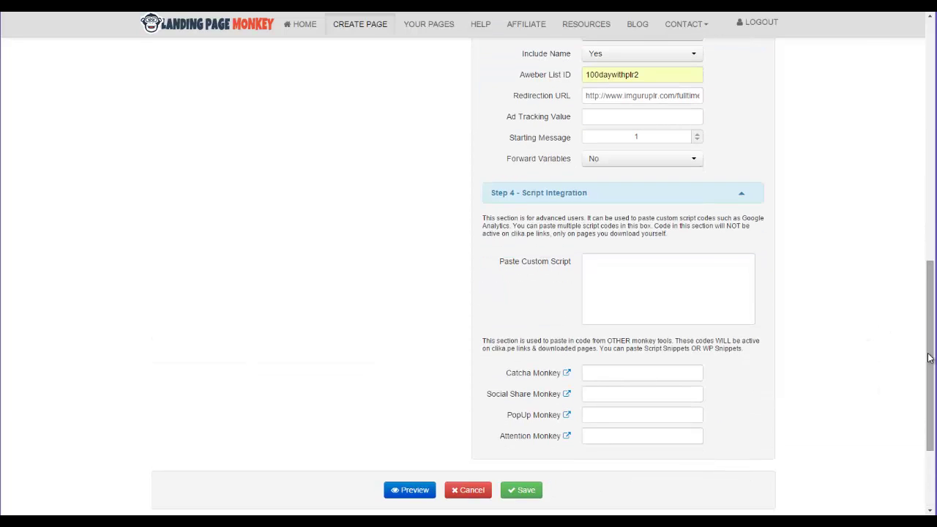
click(743, 196)
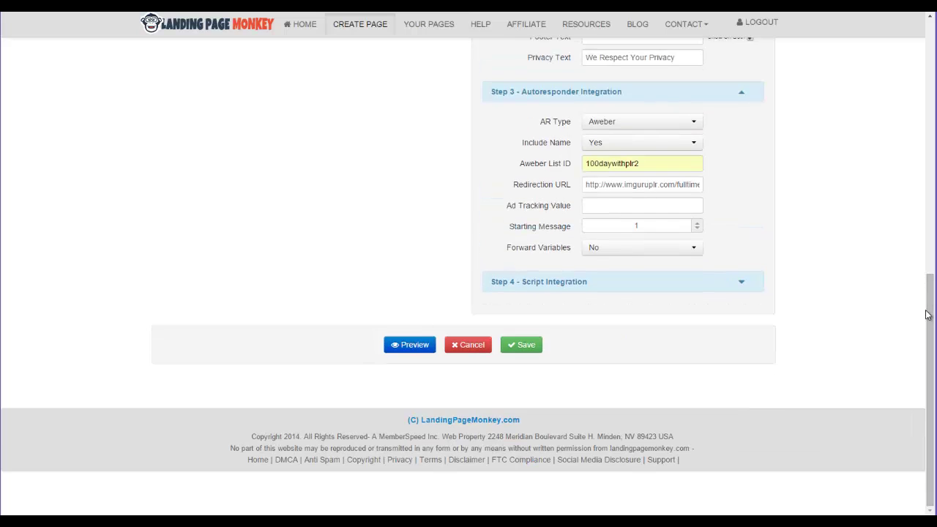
scroll(912, 192, up, 5)
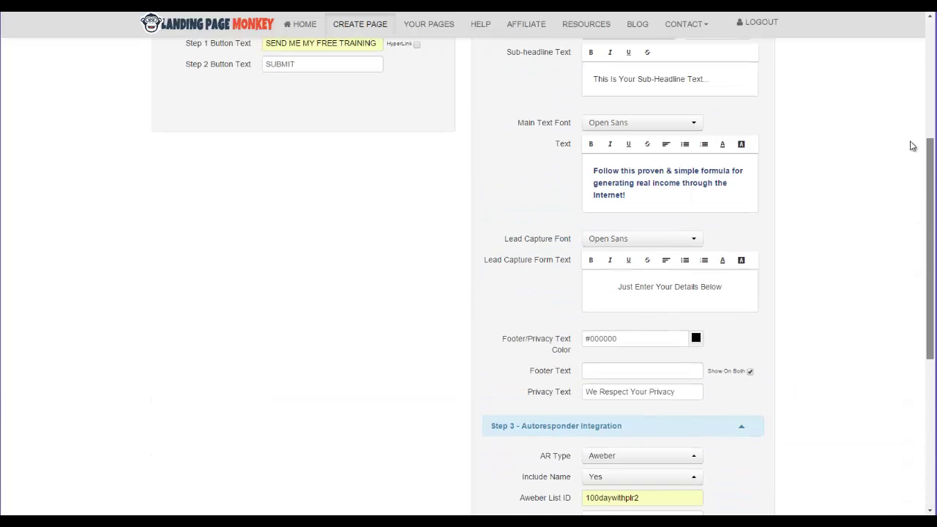
Tick and then untick the button's HyperLink option, leaving the button unlinked
scroll(910, 136, up, 2)
scroll(904, 110, up, 1)
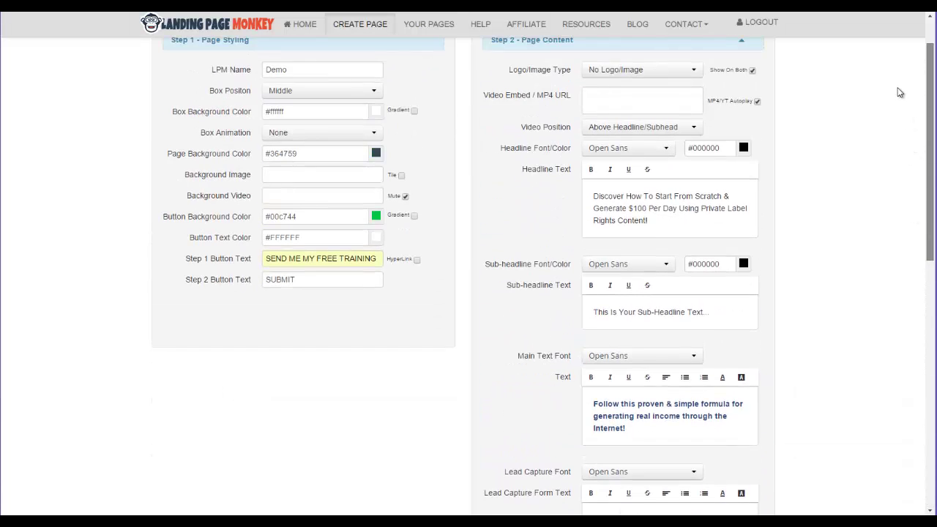
scroll(899, 84, up, 1)
scroll(897, 74, up, 1)
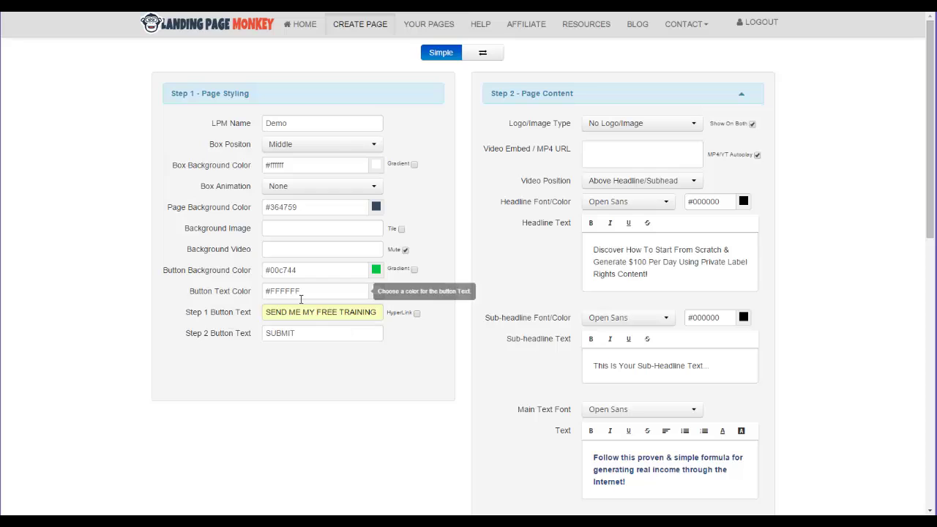
click(415, 315)
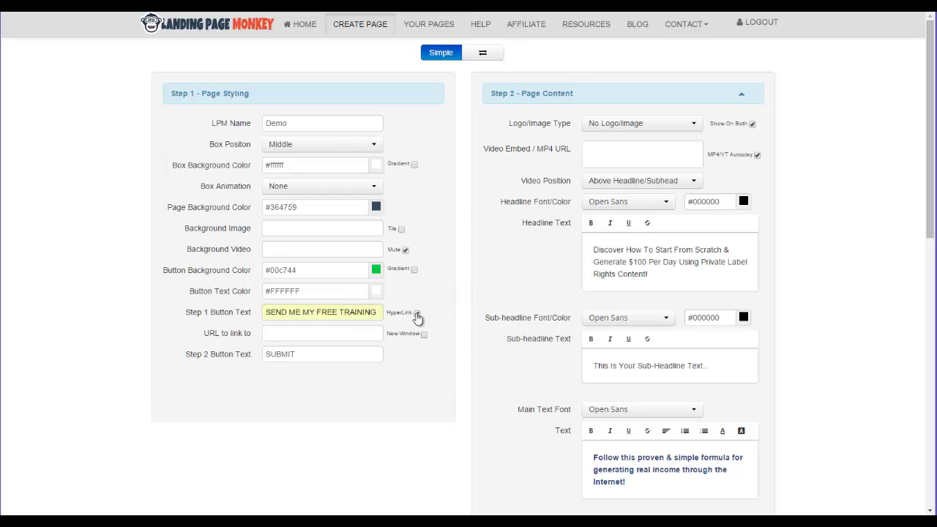
click(331, 335)
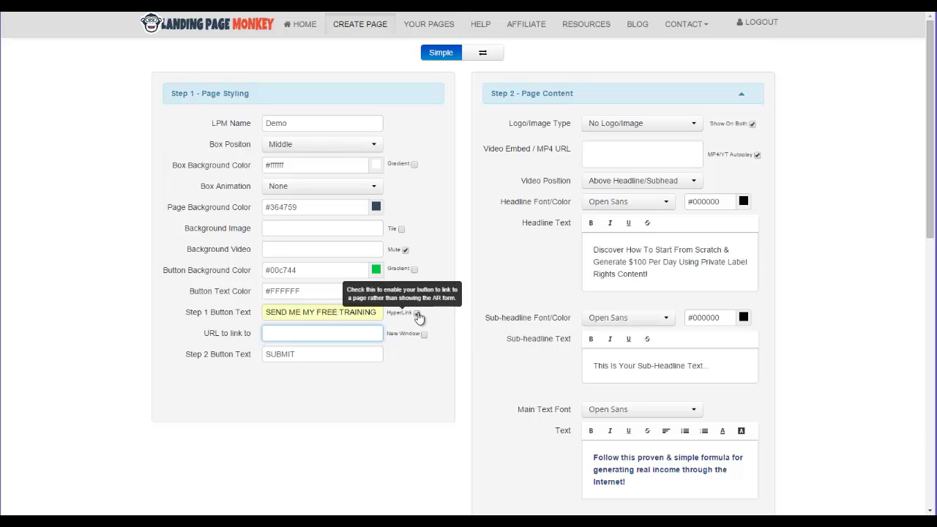
click(417, 313)
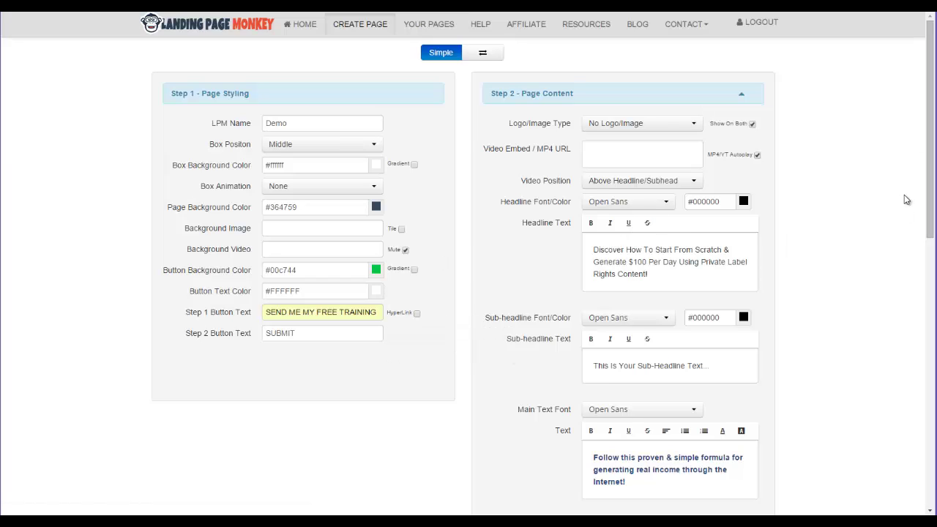
scroll(904, 183, down, 5)
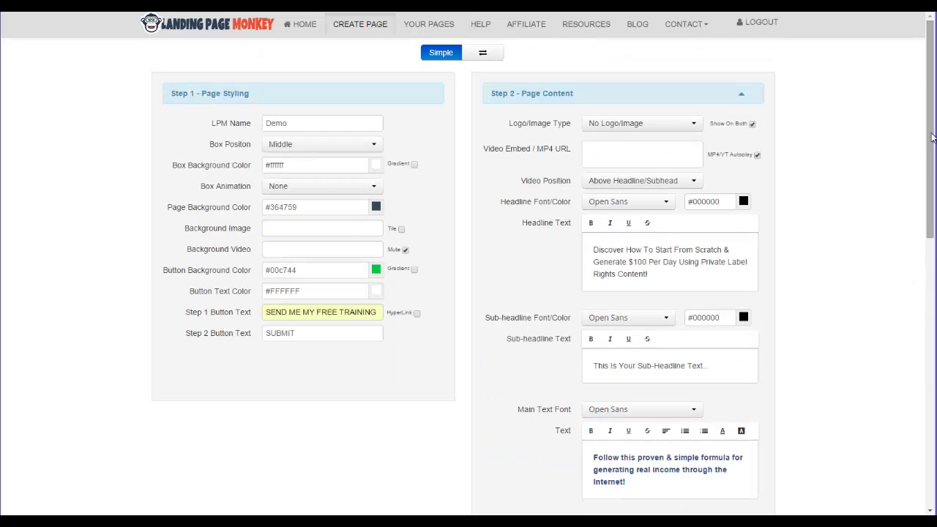
scroll(905, 330, down, 10)
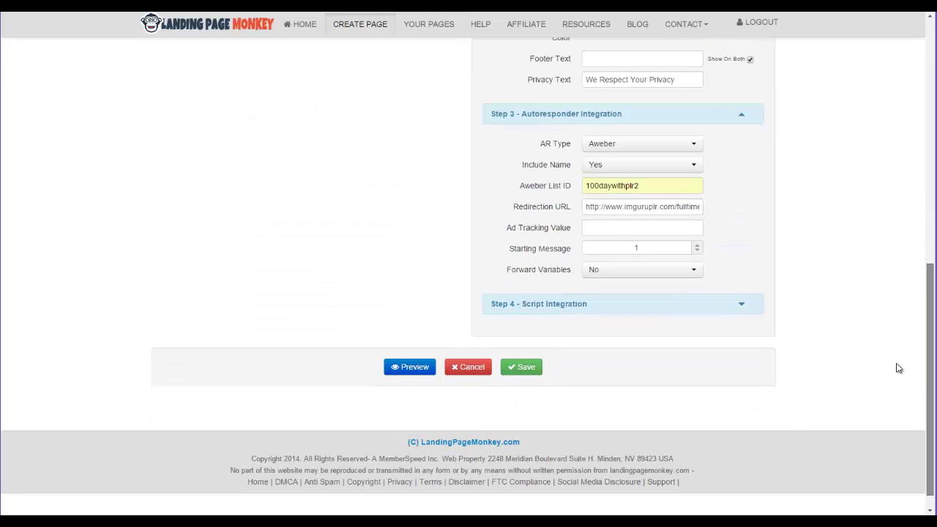
Preview the page and resize the preview window from phone width to wide to check the layout
click(412, 370)
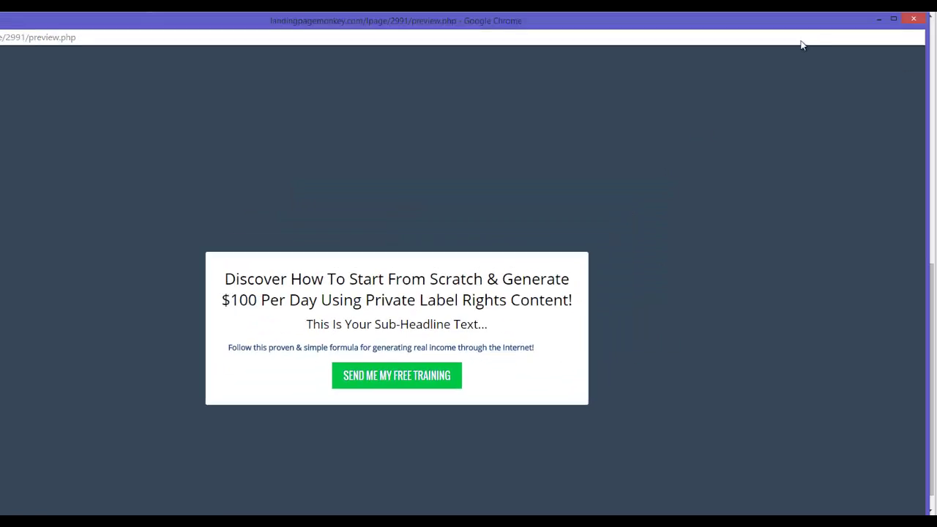
drag(901, 99, 490, 109)
drag(363, 42, 657, 22)
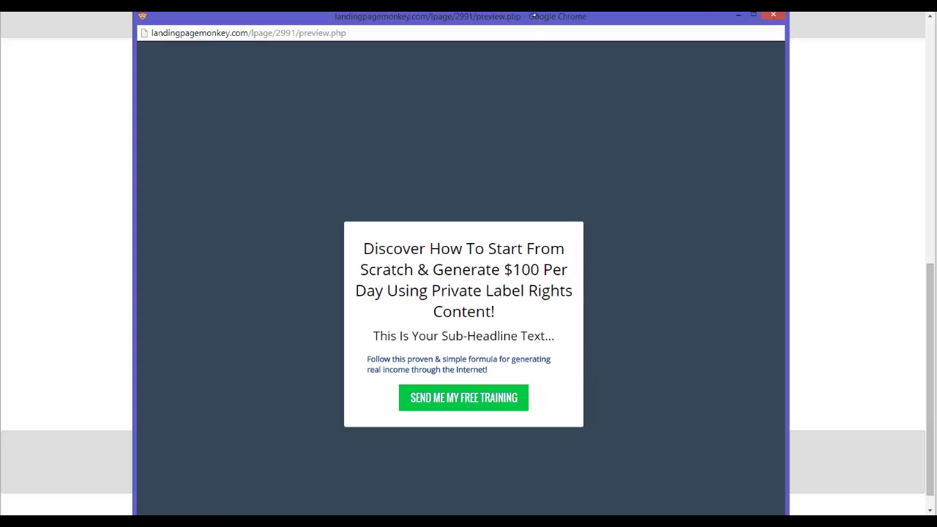
drag(533, 15, 478, 61)
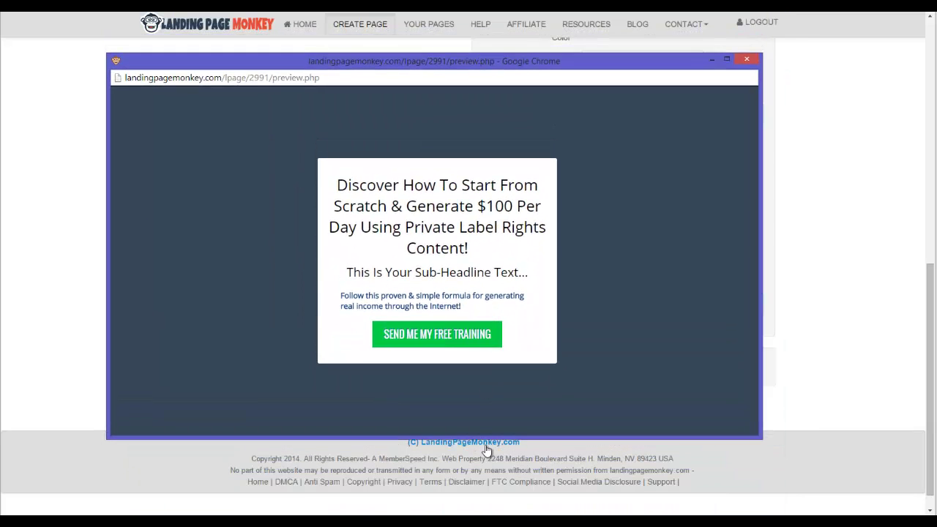
drag(761, 297, 499, 282)
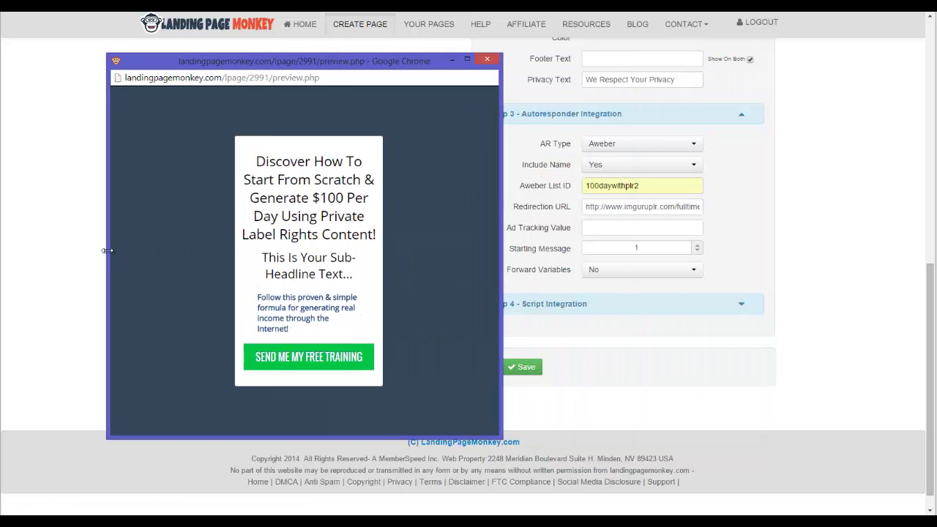
drag(107, 250, 256, 261)
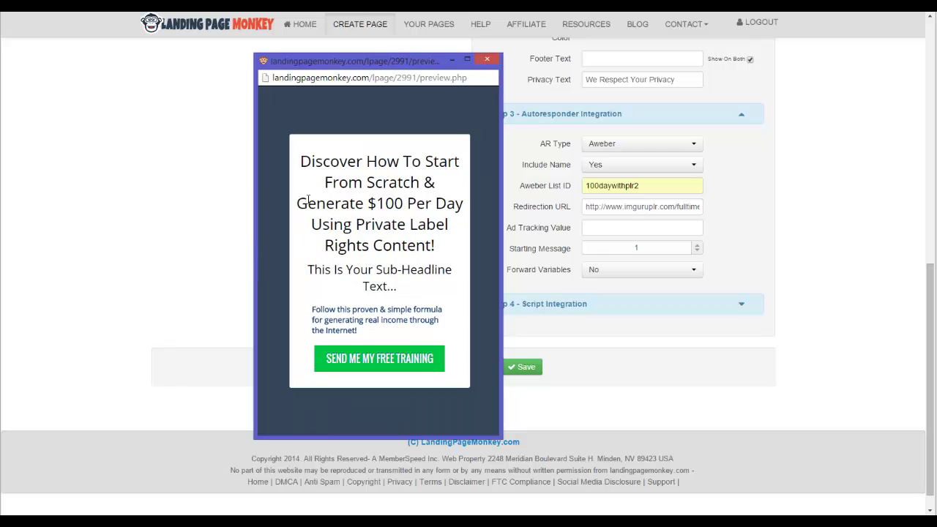
drag(353, 57, 478, 63)
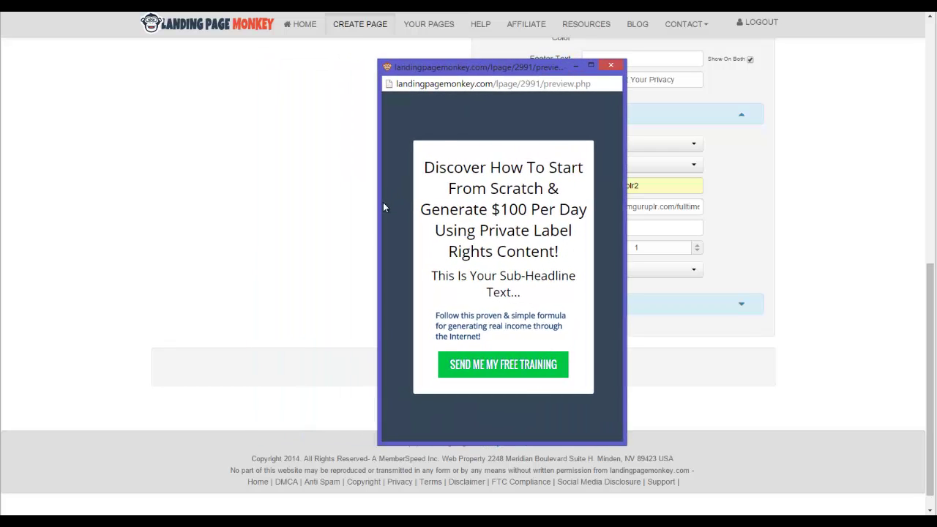
drag(378, 207, 76, 186)
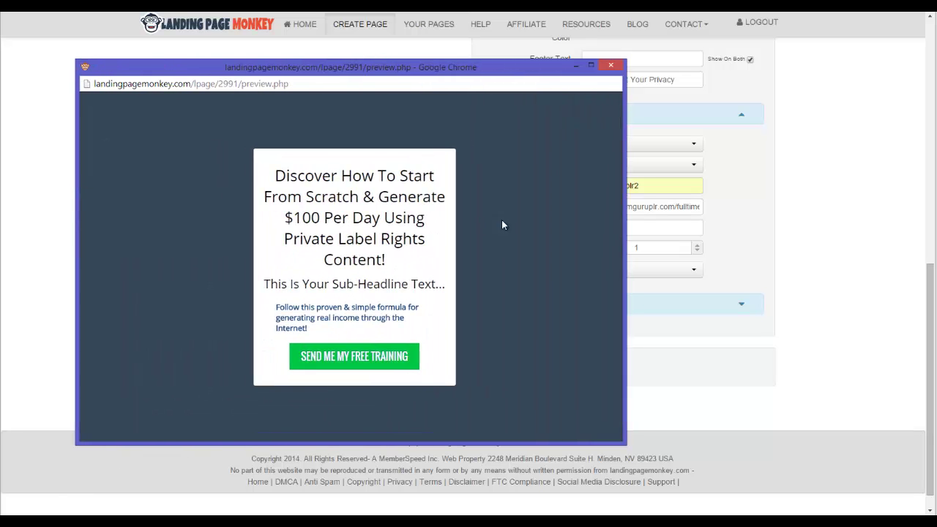
drag(624, 238, 845, 265)
drag(758, 260, 861, 296)
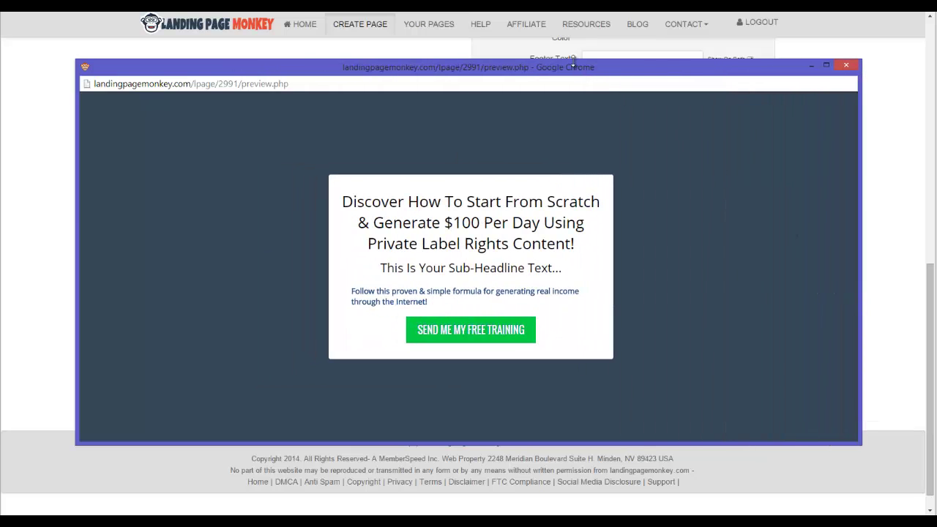
drag(573, 60, 566, 23)
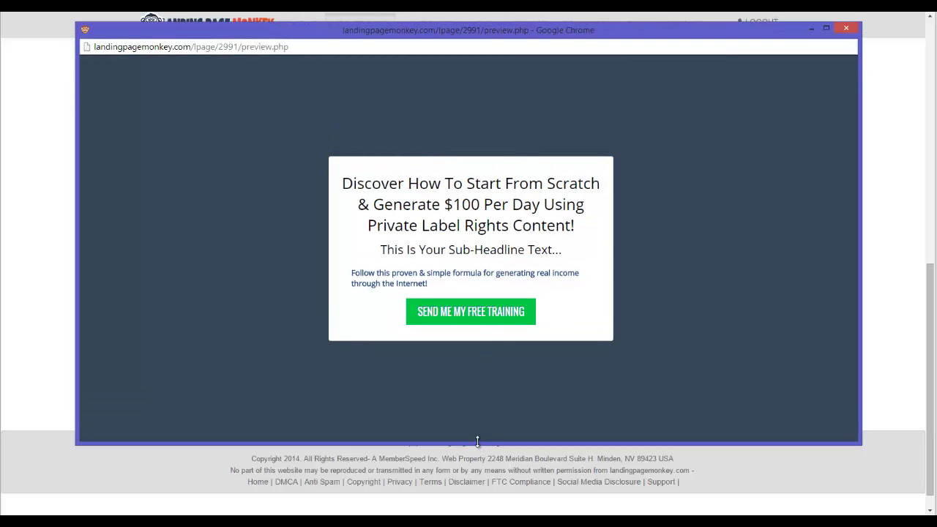
drag(477, 442, 466, 500)
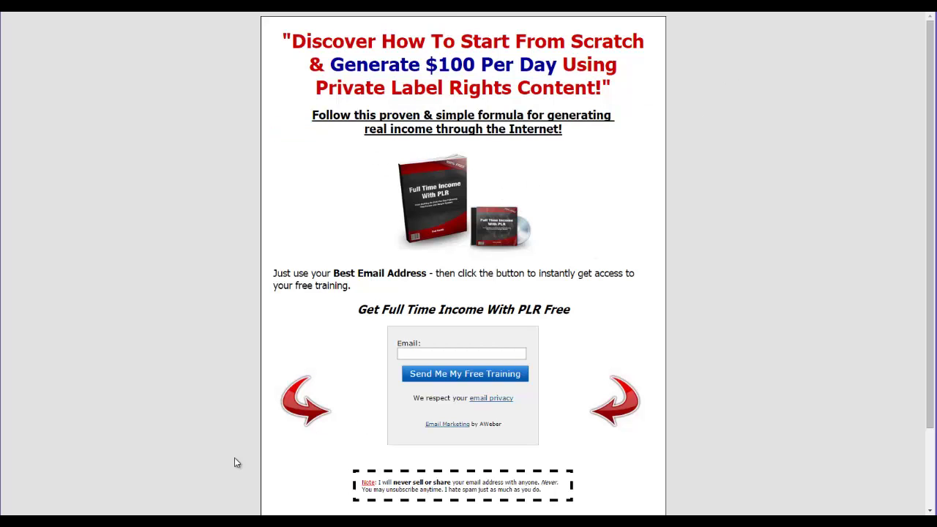
Use the green button to check the Name and Email form, then close the preview
mouse_move(201, 521)
click(265, 483)
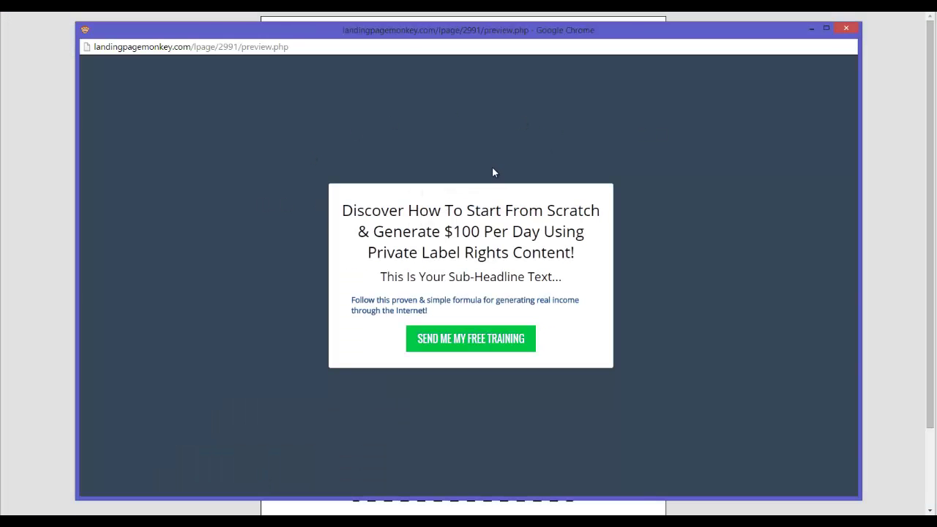
click(470, 340)
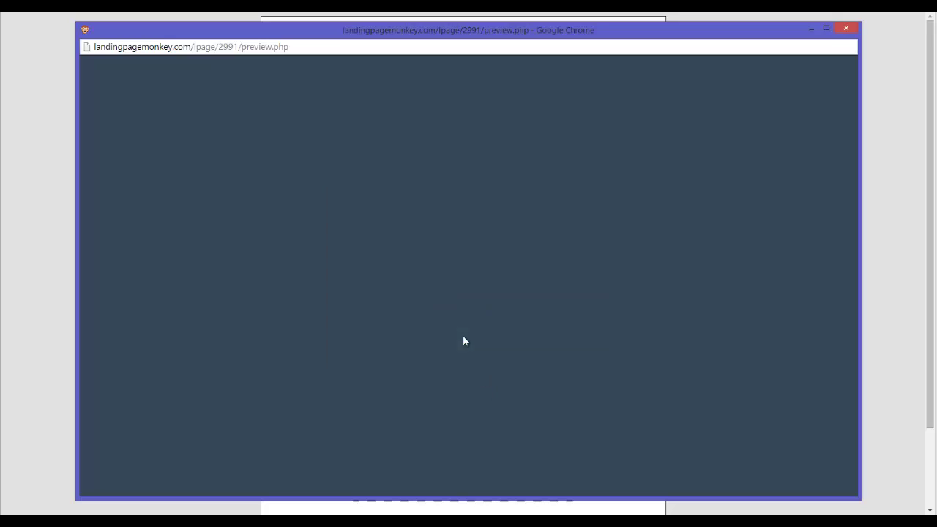
click(415, 283)
click(699, 337)
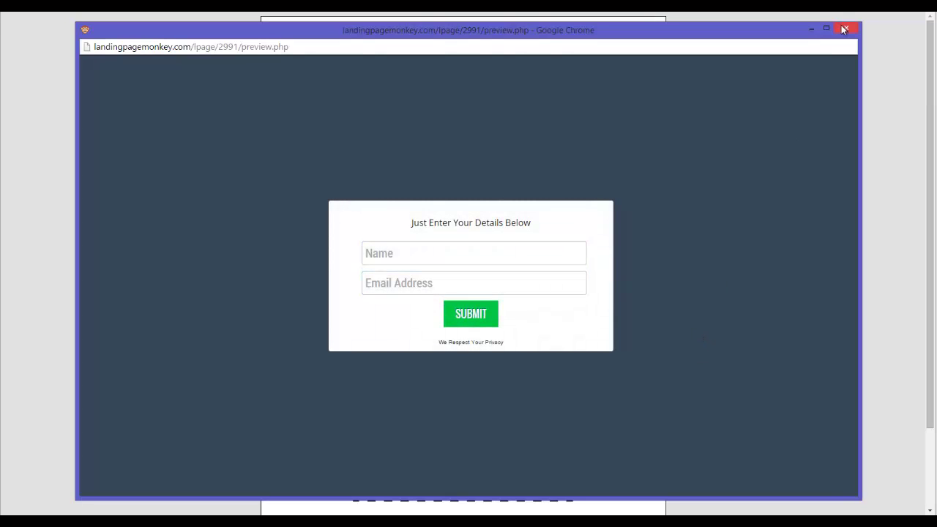
click(843, 30)
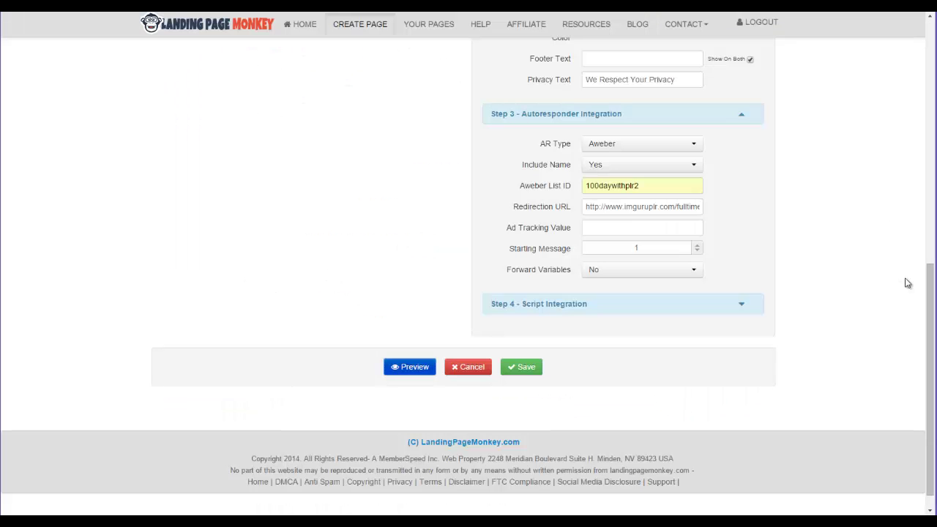
Scroll the editor back to the top and switch to the YouTube video tab
drag(930, 287, 911, 55)
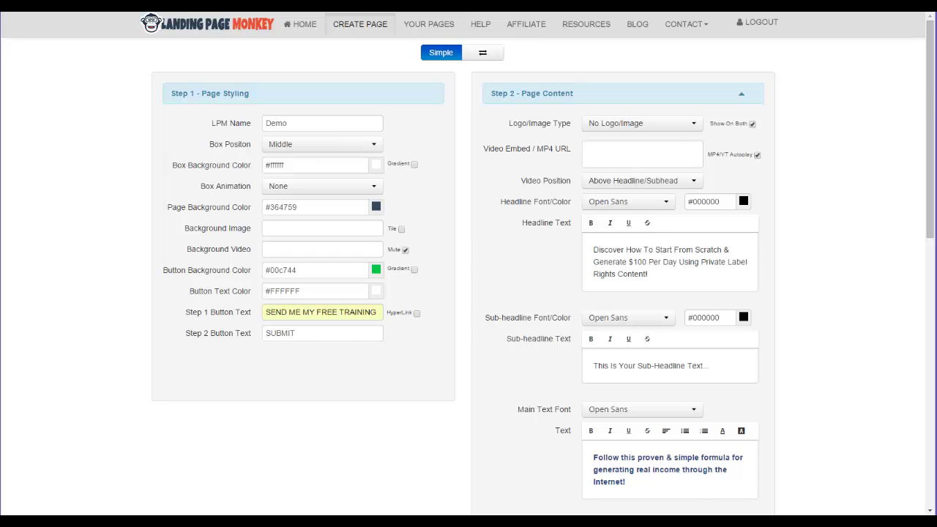
key(ctrl+Tab)
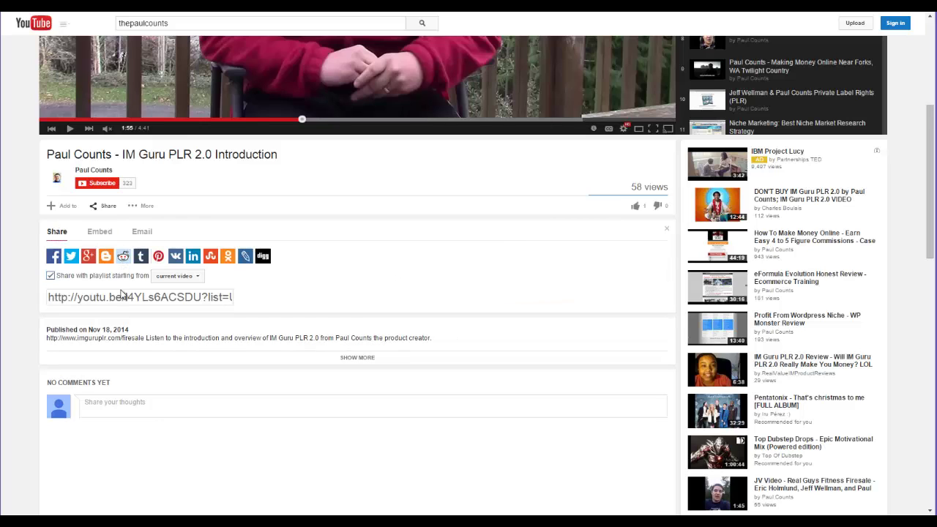
Copy the video's short youtu.be share link
click(123, 296)
right_click(120, 296)
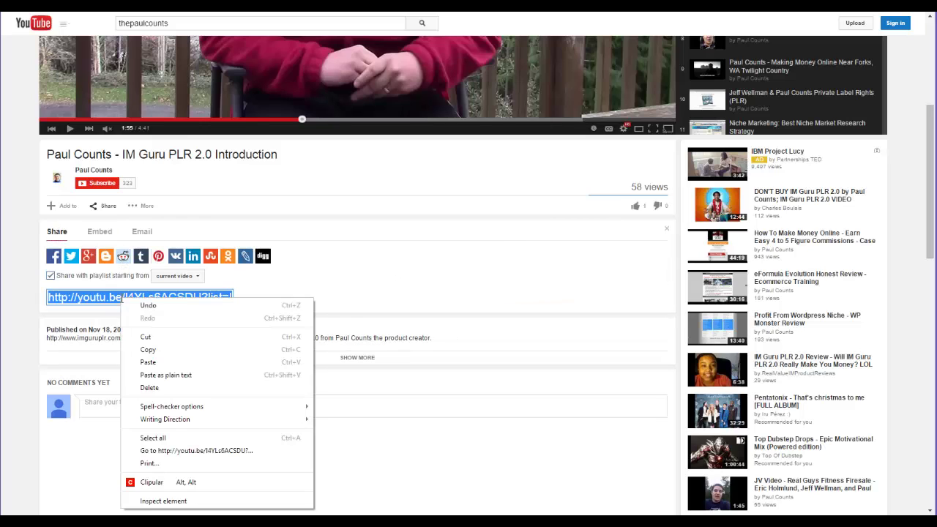
click(149, 349)
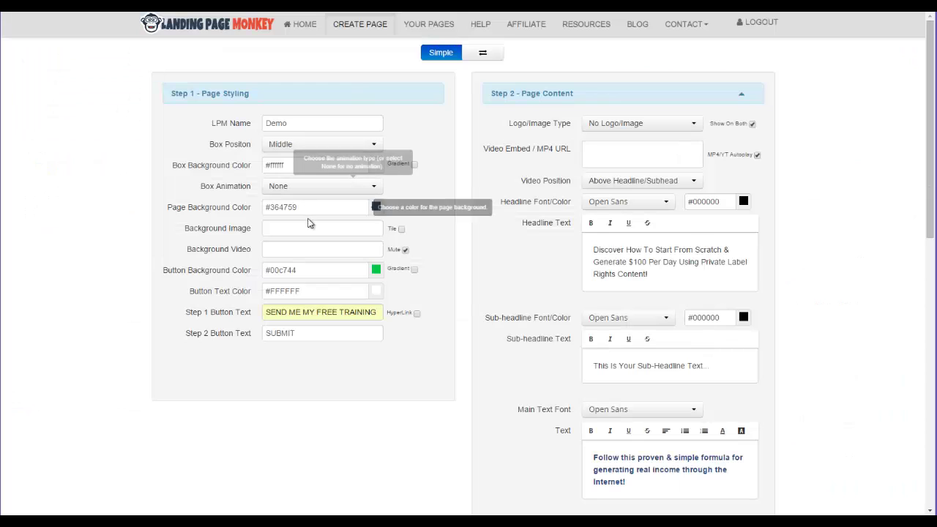
Put the copied youtu.be link into the Background Video field
click(294, 255)
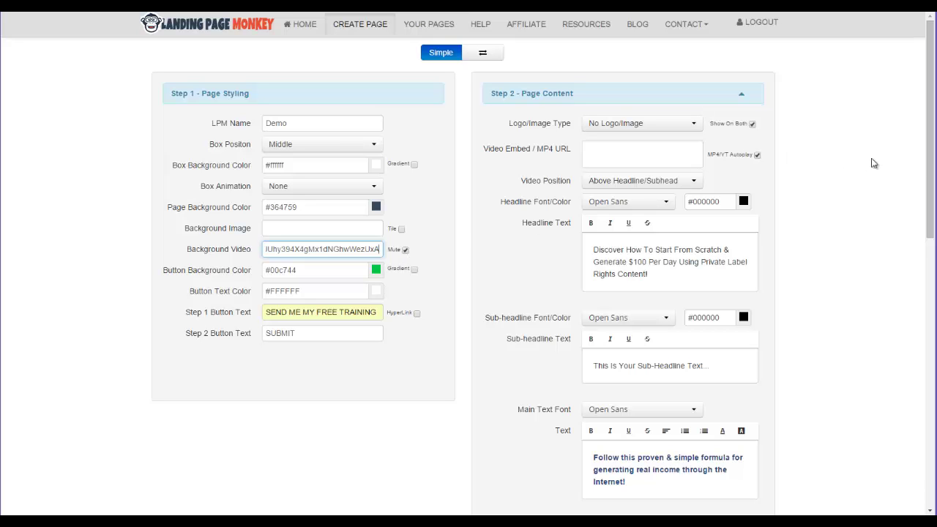
drag(925, 166, 924, 420)
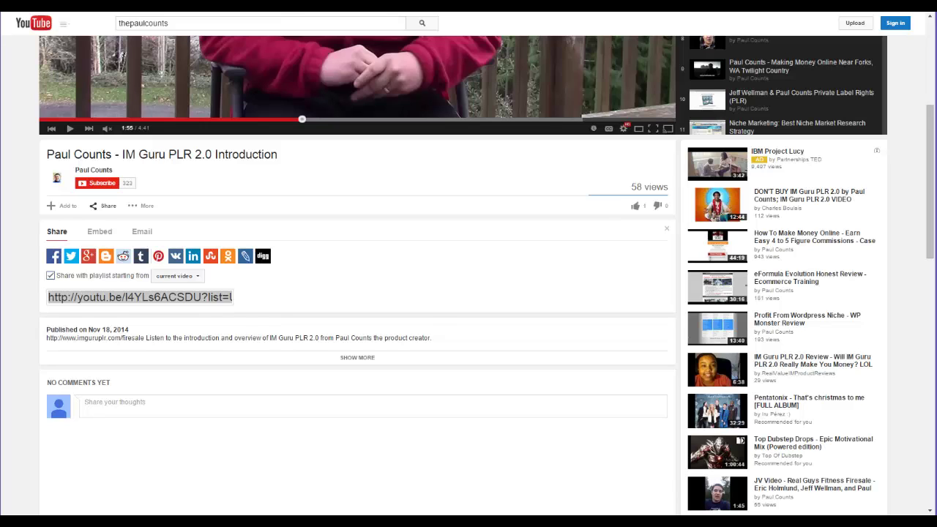
Copy the video's full youtube.com/watch address from the browser address bar
right_click(261, 11)
click(283, 36)
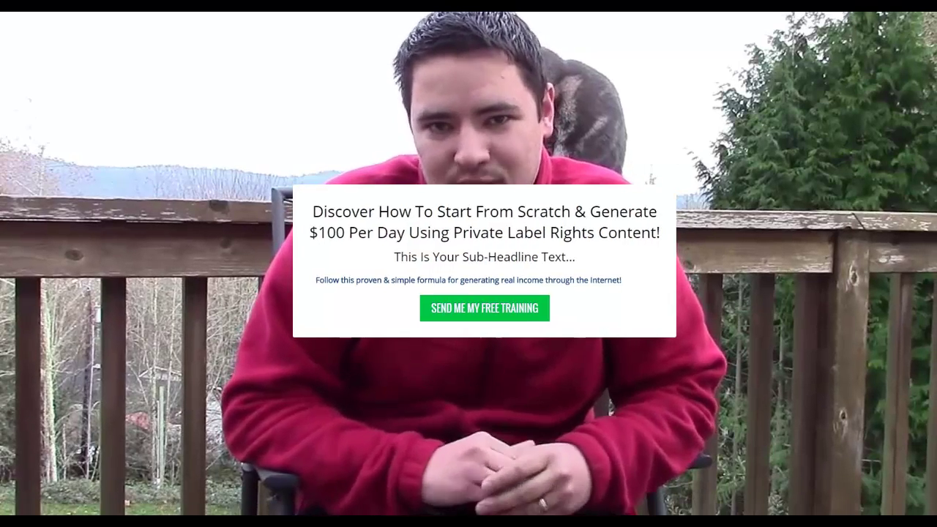
Fit the Demo preview window over the editor and confirm the green button reveals the Name/Email form
key(F11)
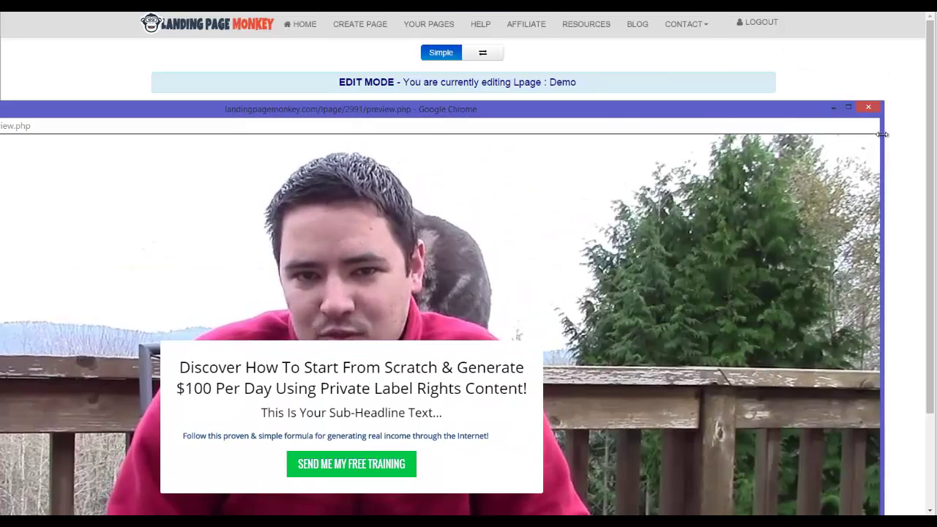
drag(882, 124, 639, 124)
drag(556, 112, 787, 21)
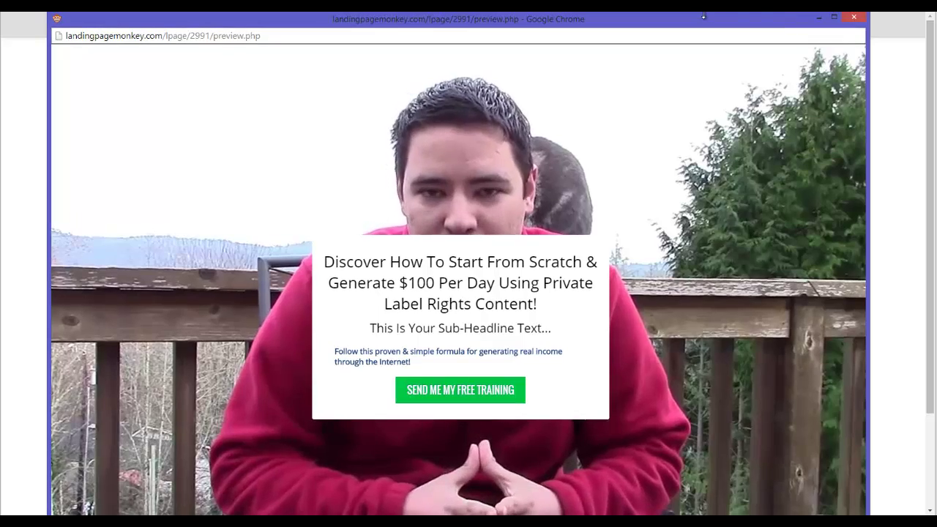
drag(696, 33, 639, 52)
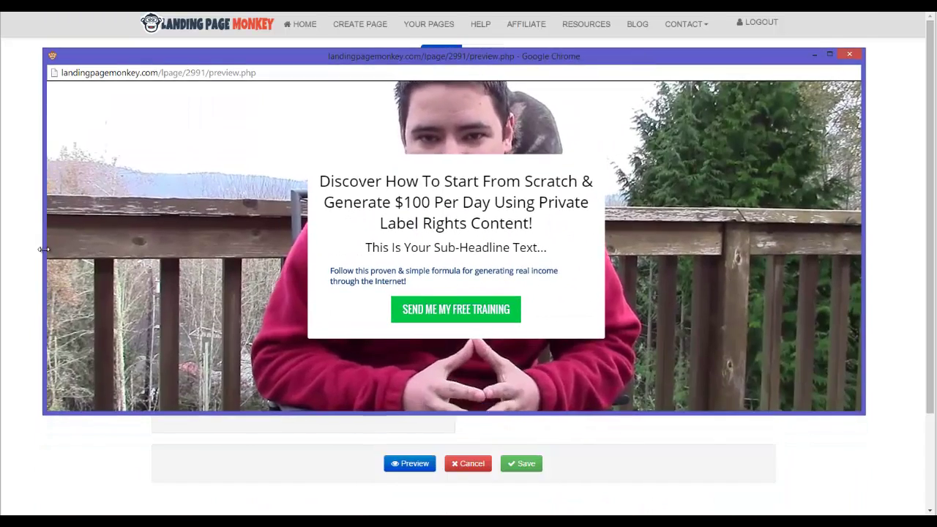
drag(45, 249, 275, 248)
drag(430, 60, 333, 65)
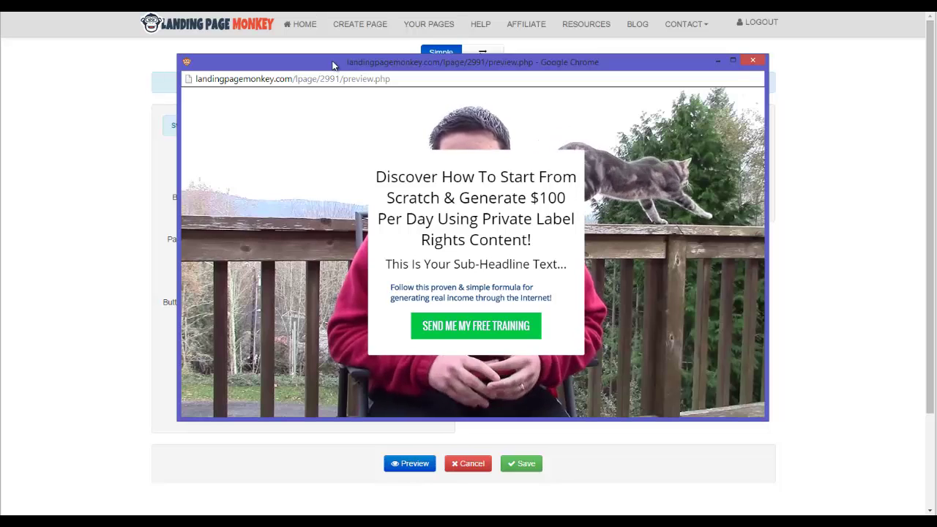
click(465, 326)
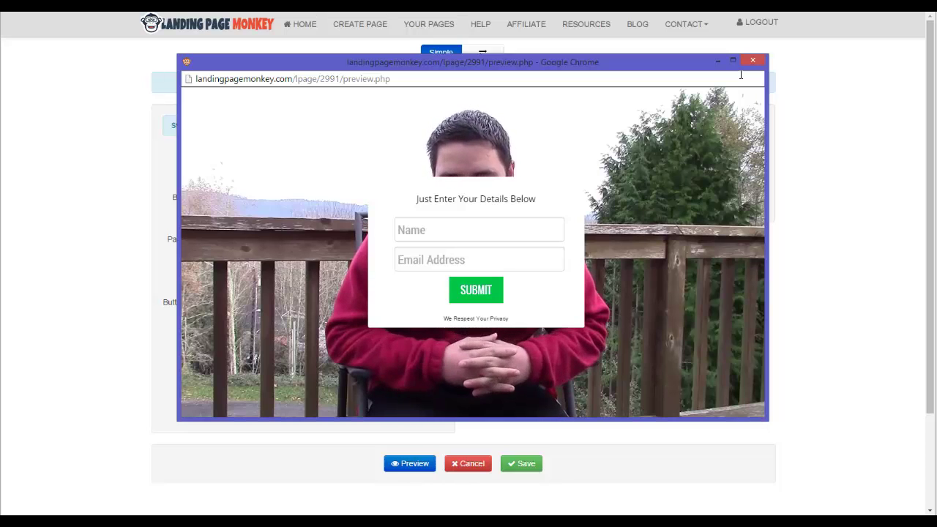
Close the preview, save the Demo page, and copy its hosted page link
click(753, 61)
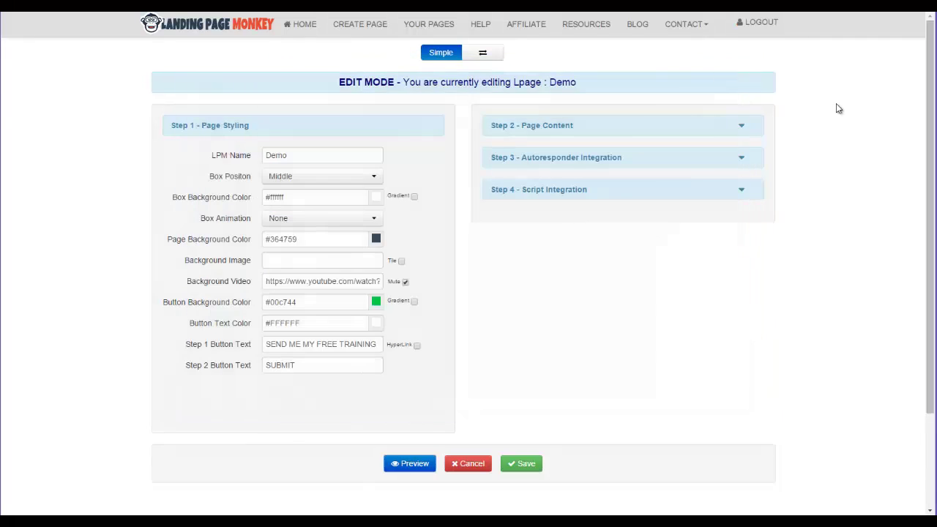
scroll(633, 303, down, 1)
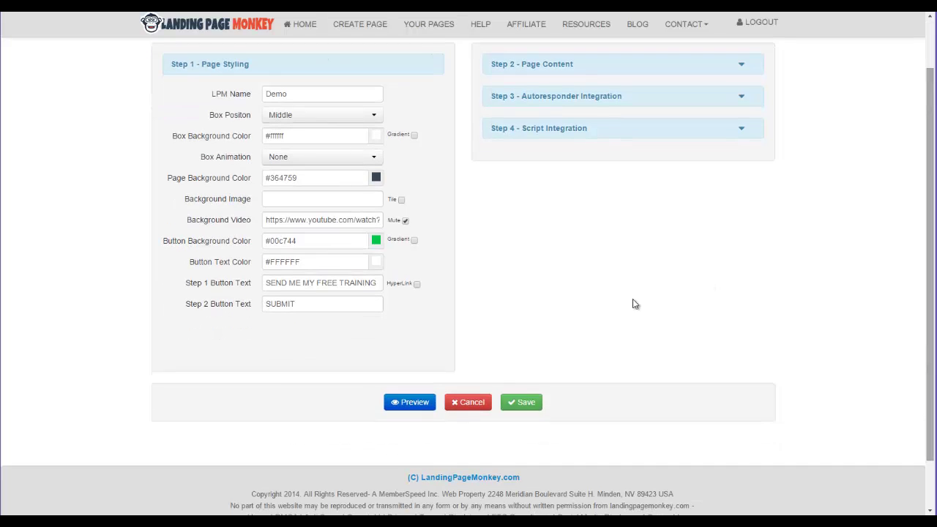
click(527, 402)
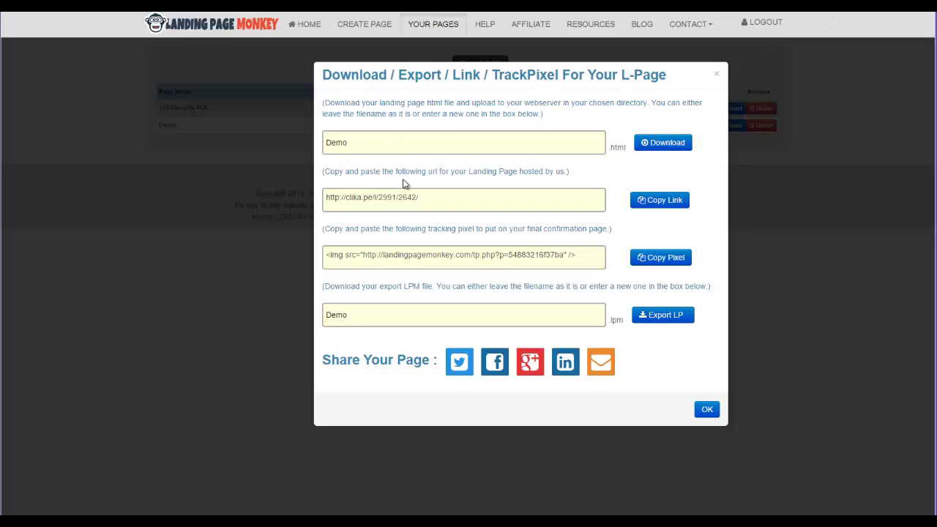
click(432, 197)
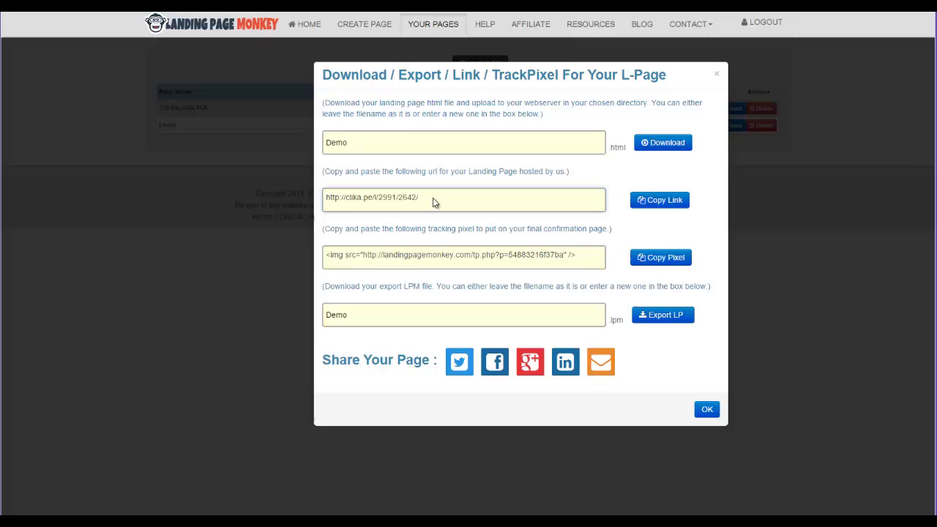
click(664, 201)
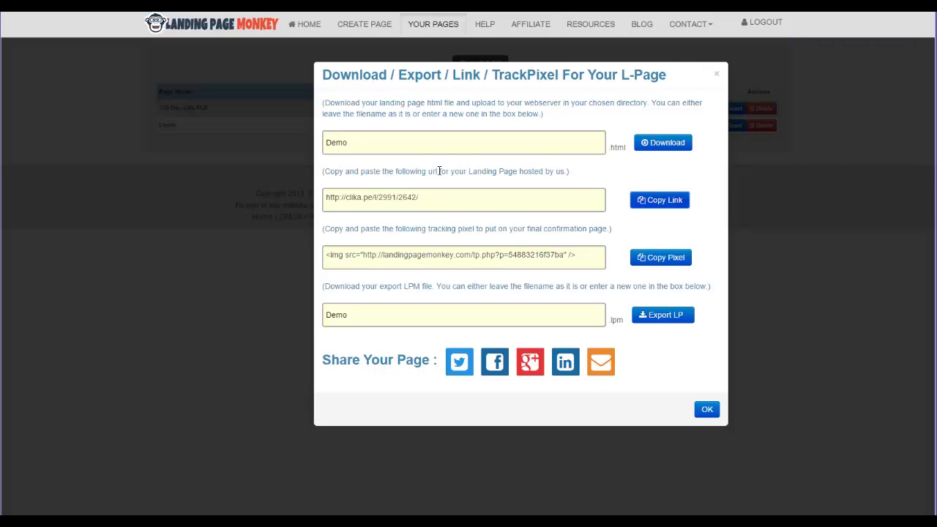
Download the page as Demo.html, check the tracking pixel code, and close the export dialog
click(360, 143)
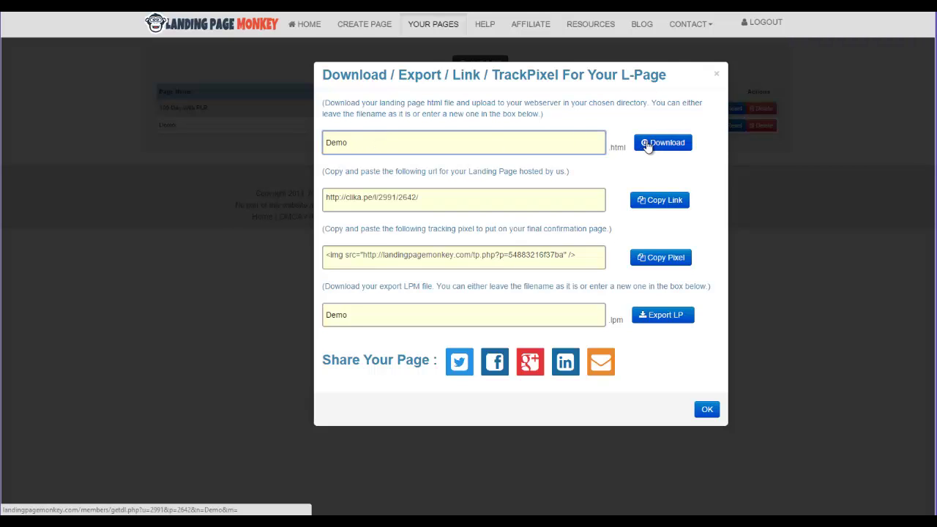
click(647, 145)
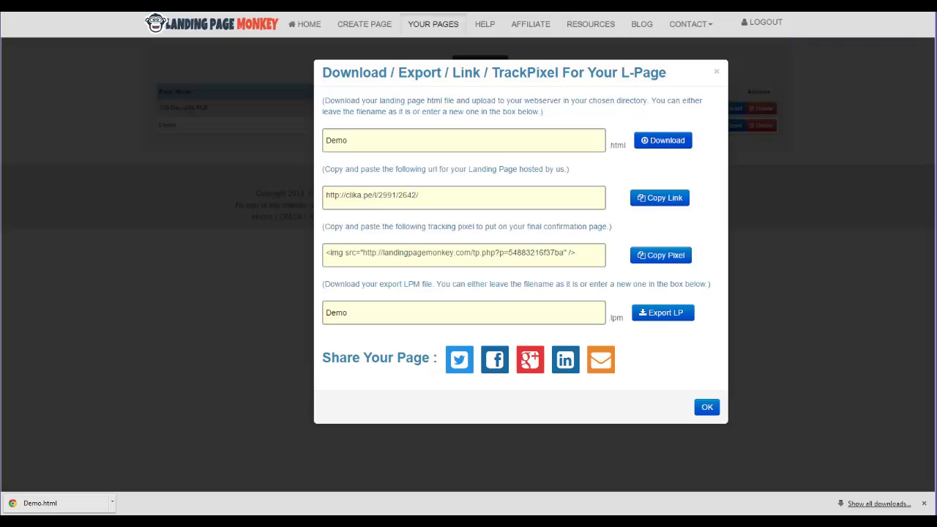
click(426, 256)
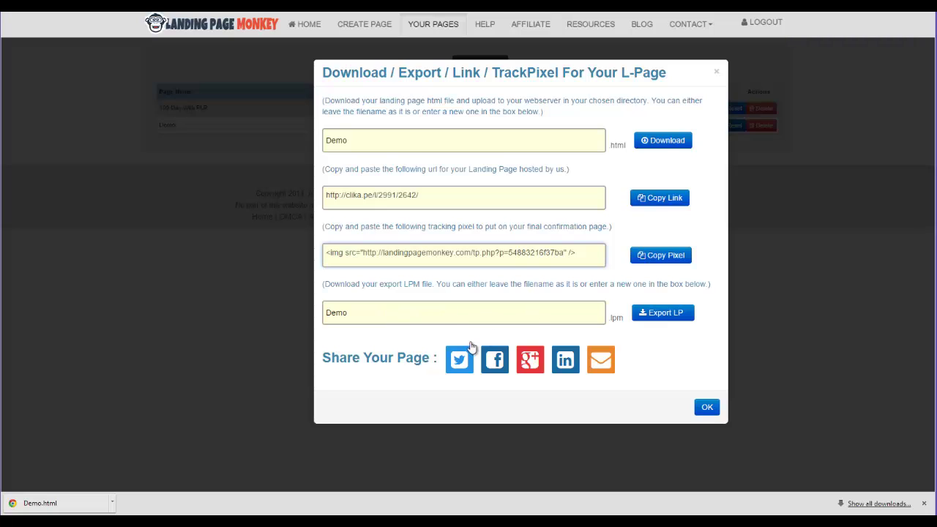
click(704, 407)
click(704, 407)
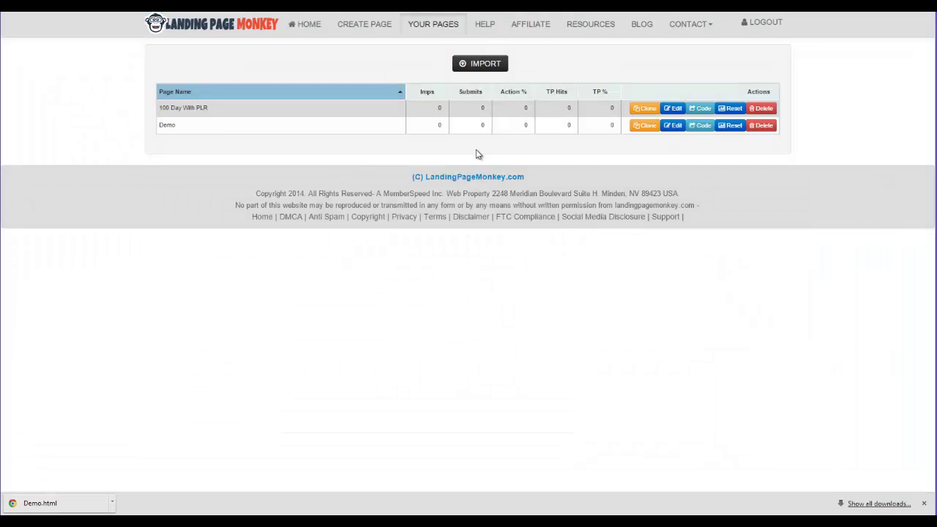
Reload YOUR PAGES to see Demo's impression, then switch to the PLR opt-in tab
click(427, 29)
key(ctrl+Tab)
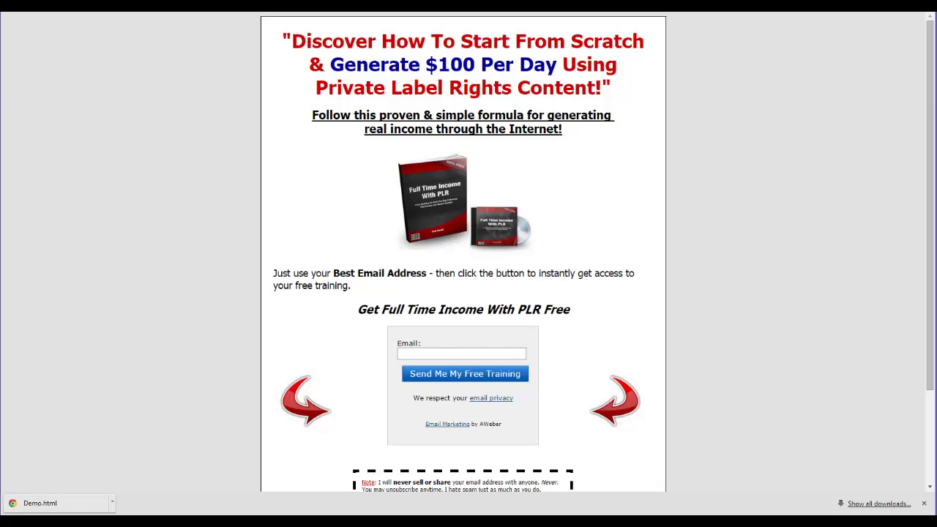
Go to imguruplr.com/bonuses/landingpagebonus in the address bar
key(ctrl+l)
text(imguruplr.com/bonuse)
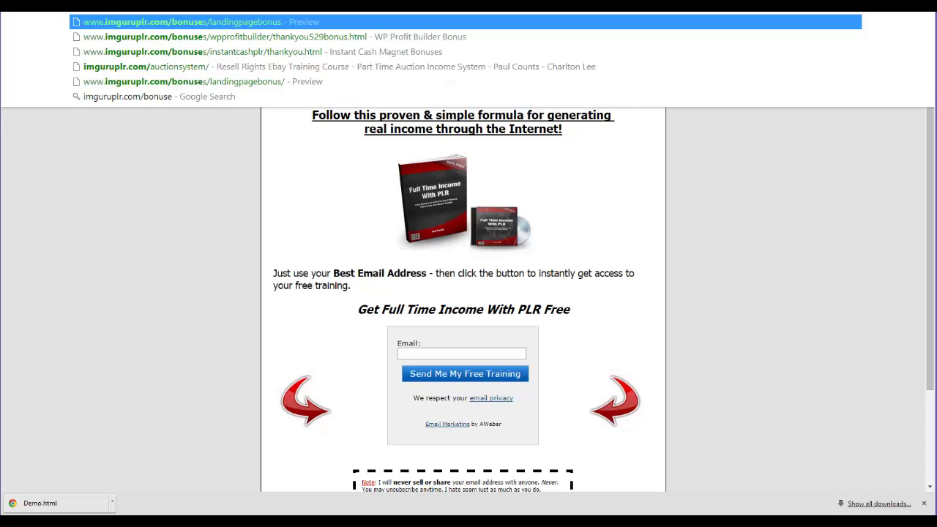
key(Return)
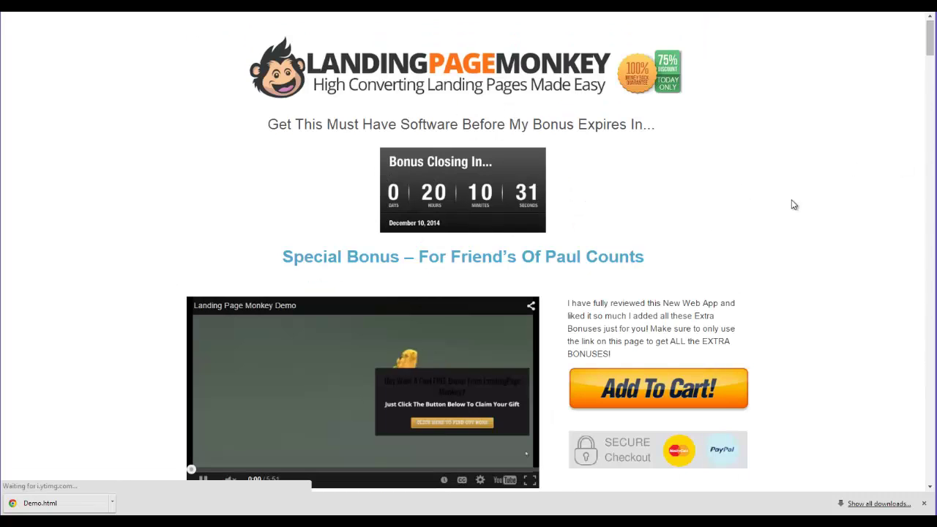
Pause the demo video and scroll through bonuses up to #10 and the GoPro Hero3 Black prize
click(242, 400)
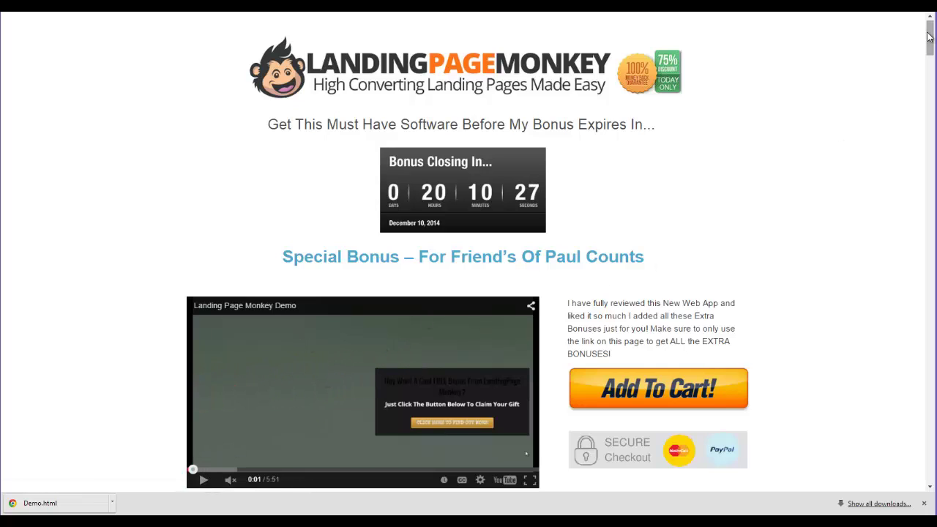
drag(928, 37, 931, 133)
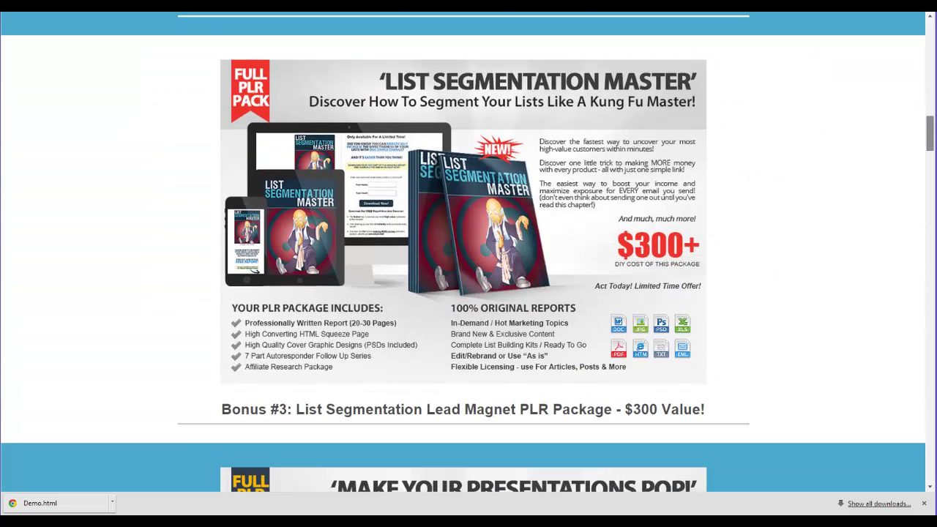
drag(931, 133, 930, 189)
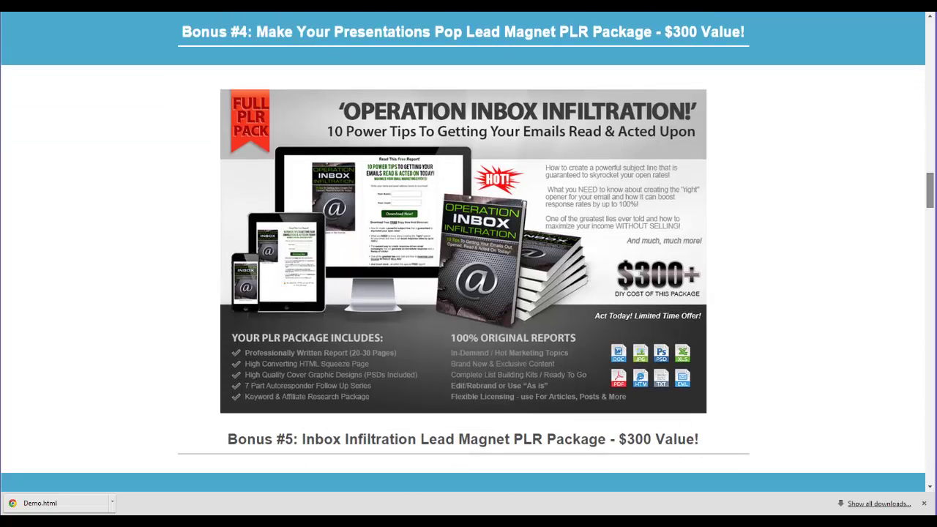
drag(930, 189, 930, 341)
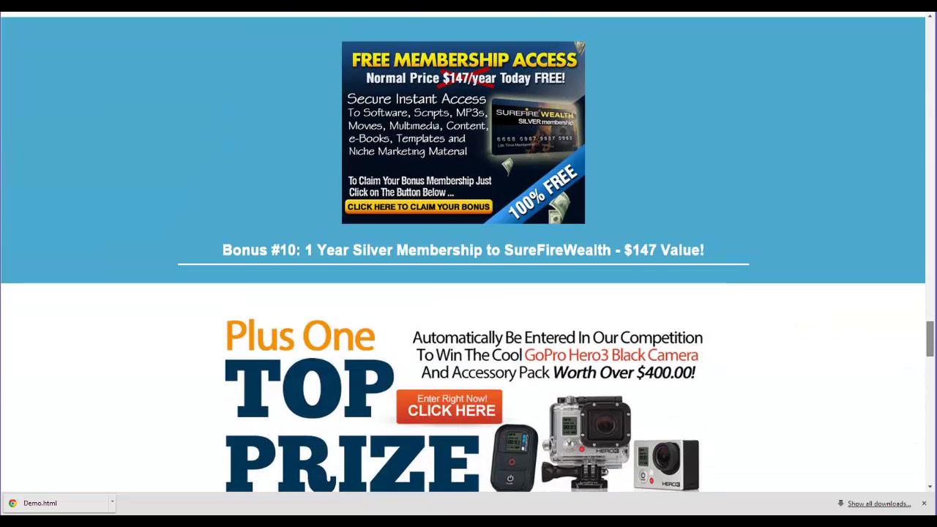
scroll(463, 251, down, 1)
scroll(462, 251, up, 3)
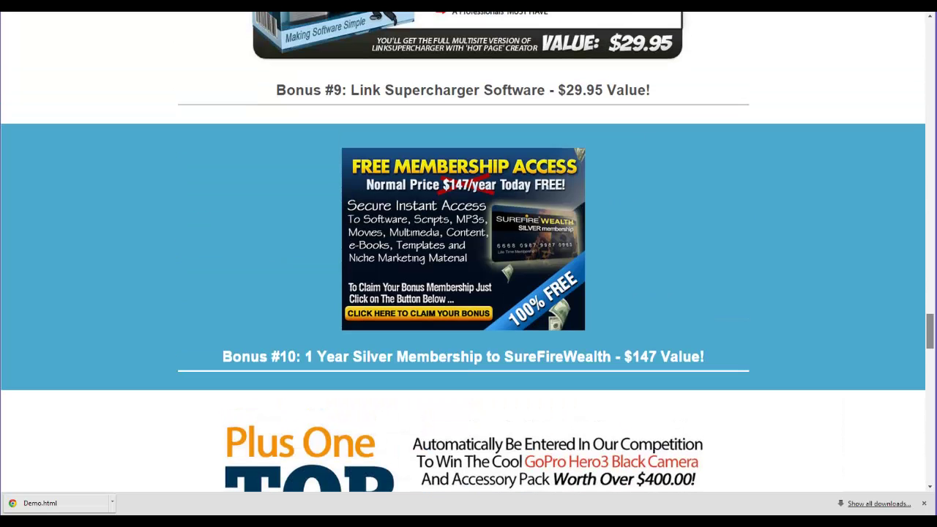
scroll(466, 252, down, 10)
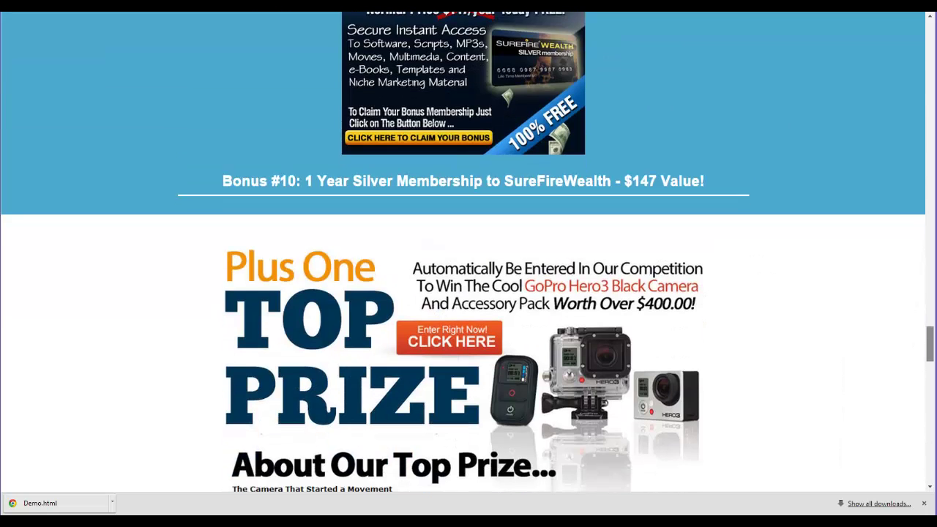
scroll(462, 251, up, 10)
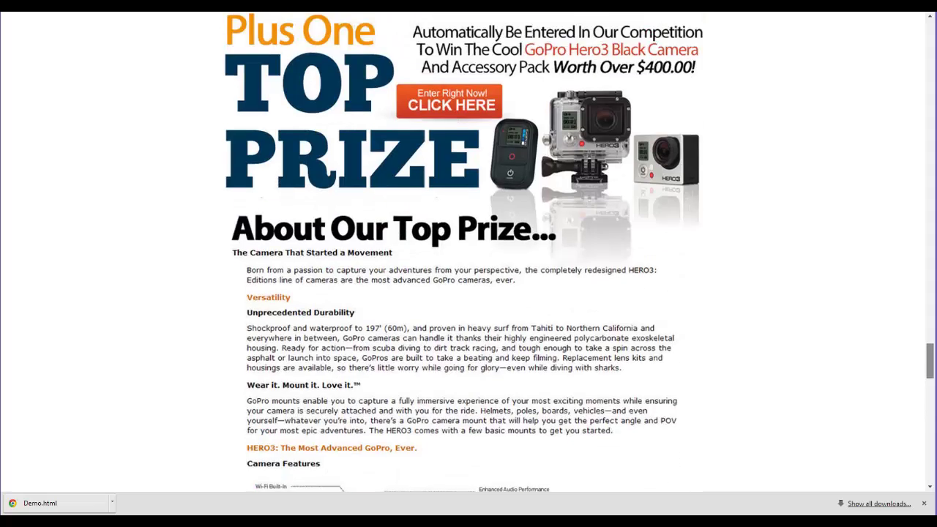
scroll(462, 251, down, 1)
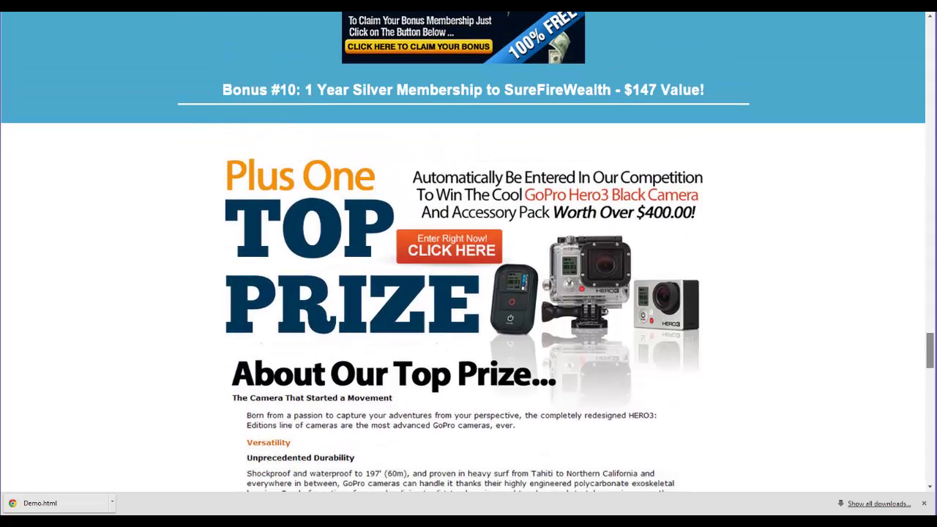
scroll(462, 252, down, 15)
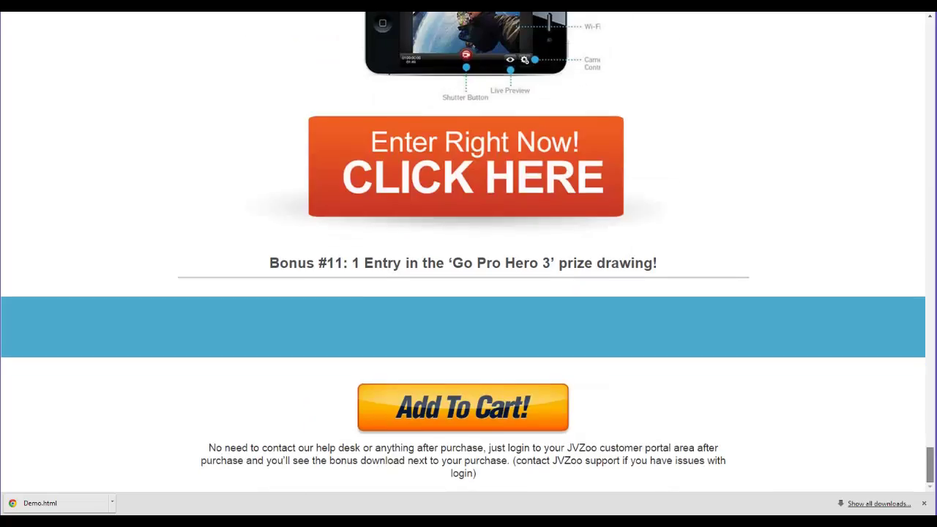
drag(928, 465, 874, 36)
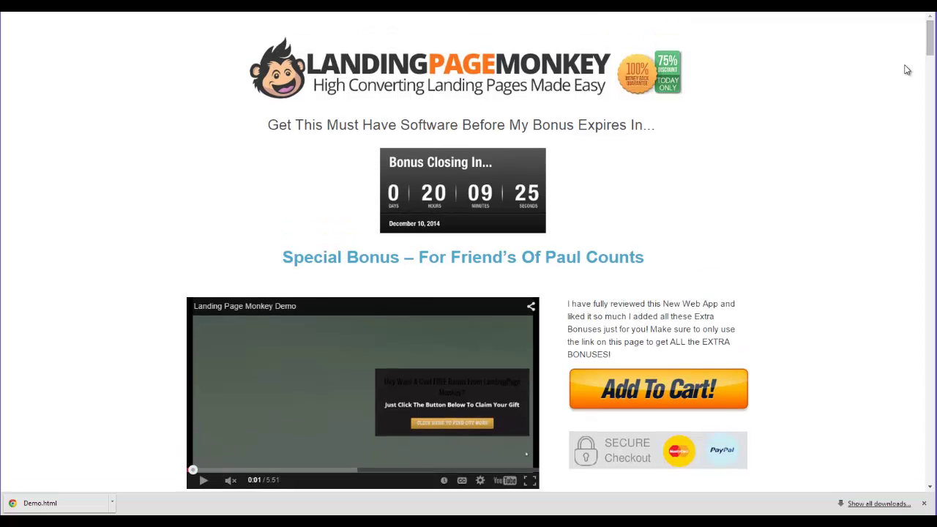
Return to the top of the bonus page and follow the Add To Cart offer link
mouse_move(930, 62)
mouse_down()
mouse_move(931, 155)
mouse_move(921, 46)
mouse_up()
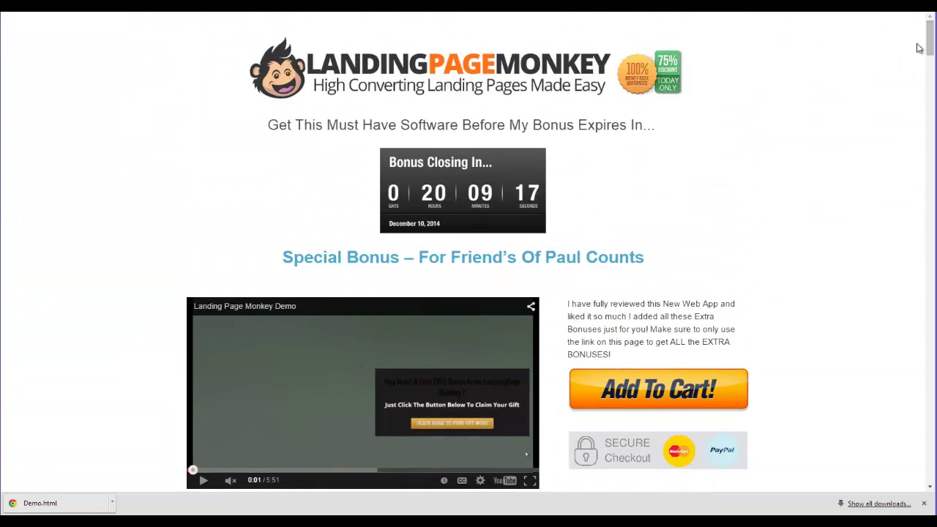
click(648, 386)
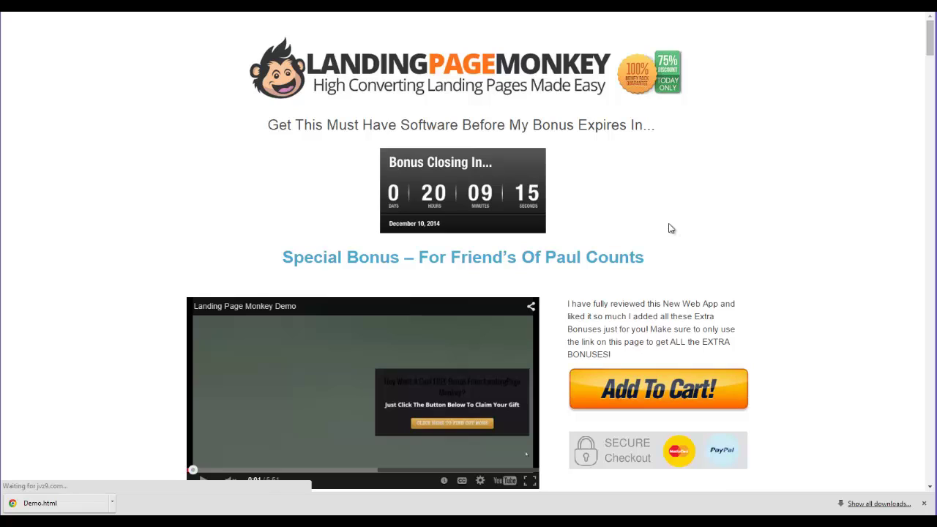